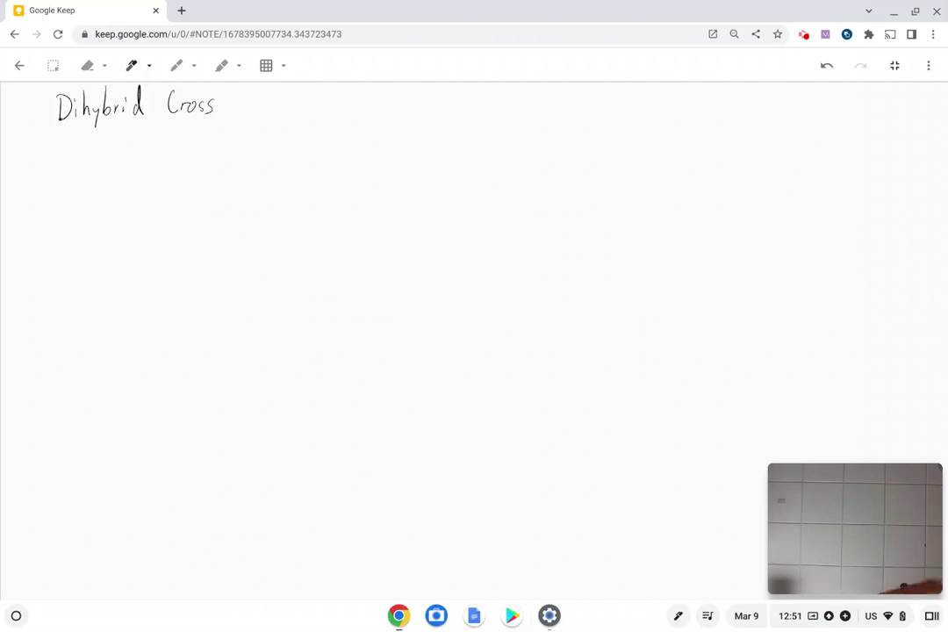
- Handwrite '- Are they Linked? L & W', with arrows labelling L long stems and W white flowers
mouse_move(124, 144)
left_mouse_down()
mouse_move(166, 142)
mouse_move(186, 154)
mouse_move(220, 143)
mouse_move(250, 162)
left_mouse_up()
mouse_move(290, 128)
left_mouse_down()
mouse_move(296, 151)
mouse_move(340, 134)
mouse_move(344, 149)
mouse_move(357, 149)
left_mouse_up()
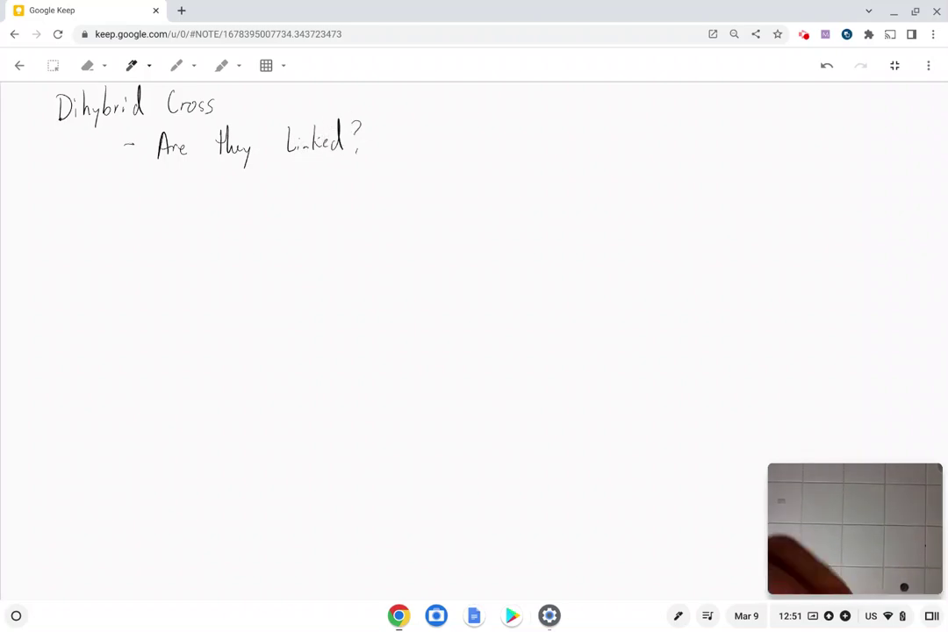
mouse_move(425, 123)
left_mouse_down()
mouse_move(438, 149)
mouse_move(520, 140)
mouse_move(529, 127)
left_mouse_up()
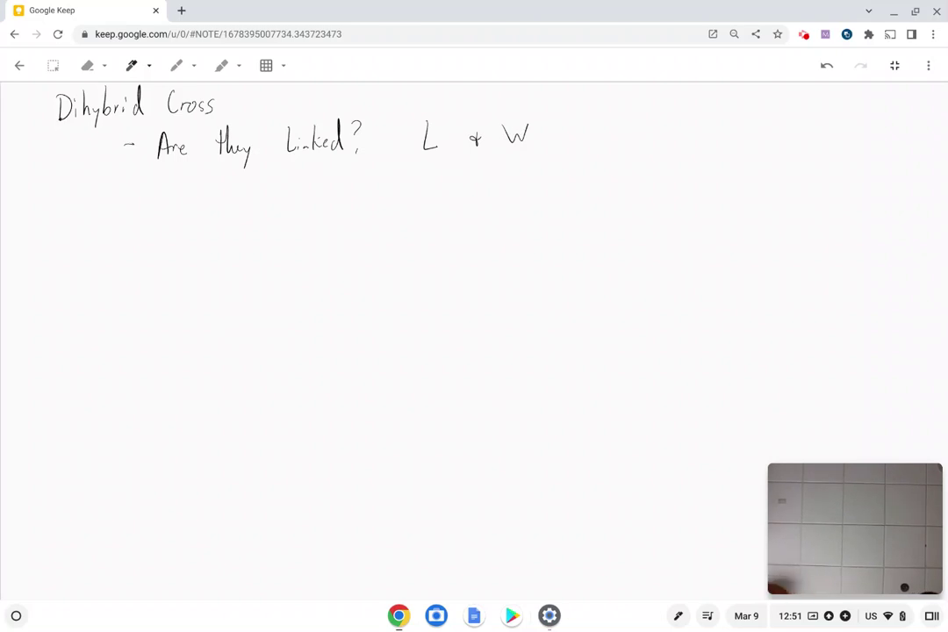
left_click_drag(427, 169, 427, 181)
mouse_move(390, 195)
left_mouse_down()
mouse_move(408, 218)
mouse_move(432, 204)
mouse_move(435, 189)
mouse_move(458, 208)
left_mouse_up()
left_click_drag(521, 165, 522, 186)
left_click_drag(516, 175, 526, 174)
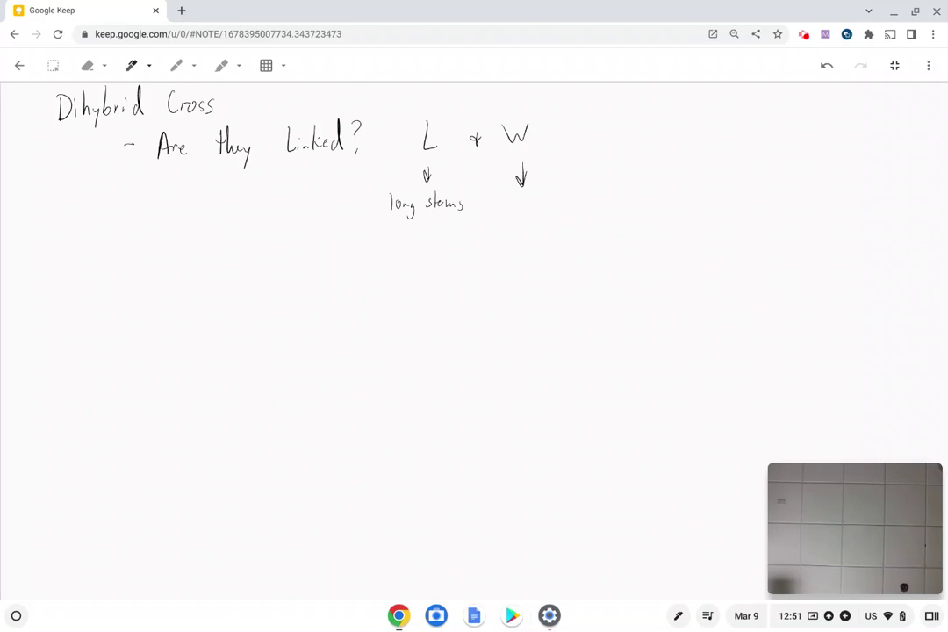
mouse_move(512, 204)
left_mouse_down()
mouse_move(544, 202)
mouse_move(573, 187)
mouse_move(574, 201)
mouse_move(612, 199)
left_mouse_up()
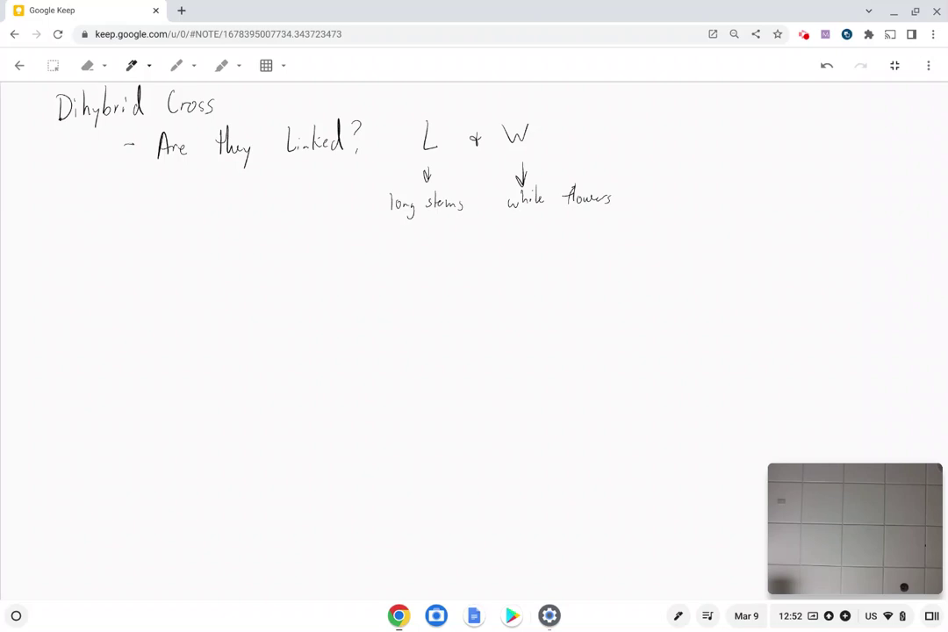
- Begin the next line with '- Cross between homozygous recessive :'
mouse_move(117, 263)
left_mouse_down()
mouse_move(162, 271)
mouse_move(169, 261)
left_mouse_up()
left_click_drag(174, 260, 174, 262)
left_click_drag(181, 260, 178, 268)
mouse_move(190, 260)
left_mouse_down()
mouse_move(185, 268)
mouse_move(341, 261)
left_mouse_up()
mouse_move(343, 255)
left_mouse_down()
mouse_move(375, 266)
mouse_move(388, 255)
mouse_move(436, 250)
mouse_move(522, 247)
left_mouse_up()
- Write llww as the homozygous recessive genotype after the colon
left_click(522, 249)
left_click(521, 256)
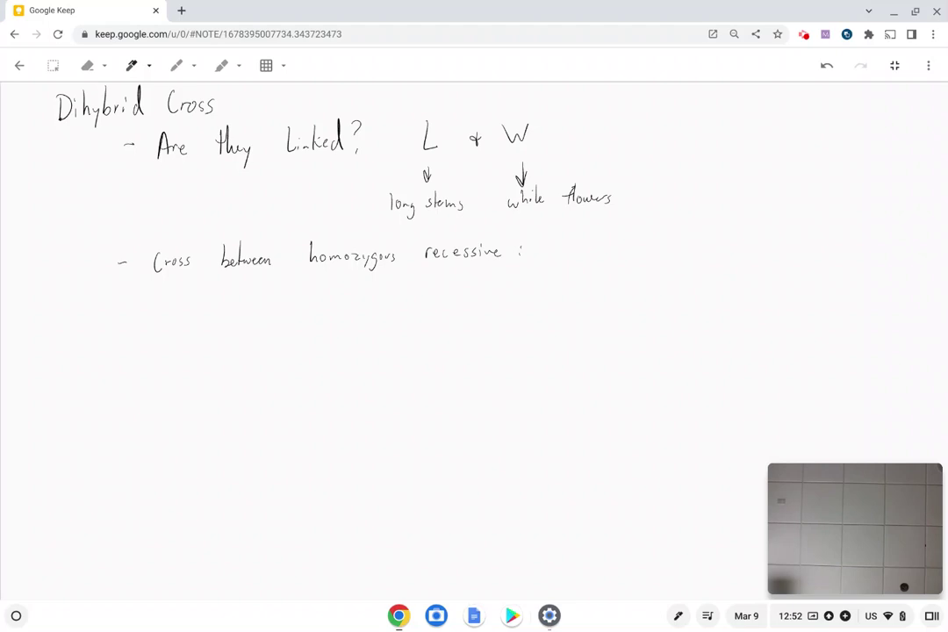
left_click_drag(546, 256, 572, 255)
left_click_drag(578, 249, 618, 249)
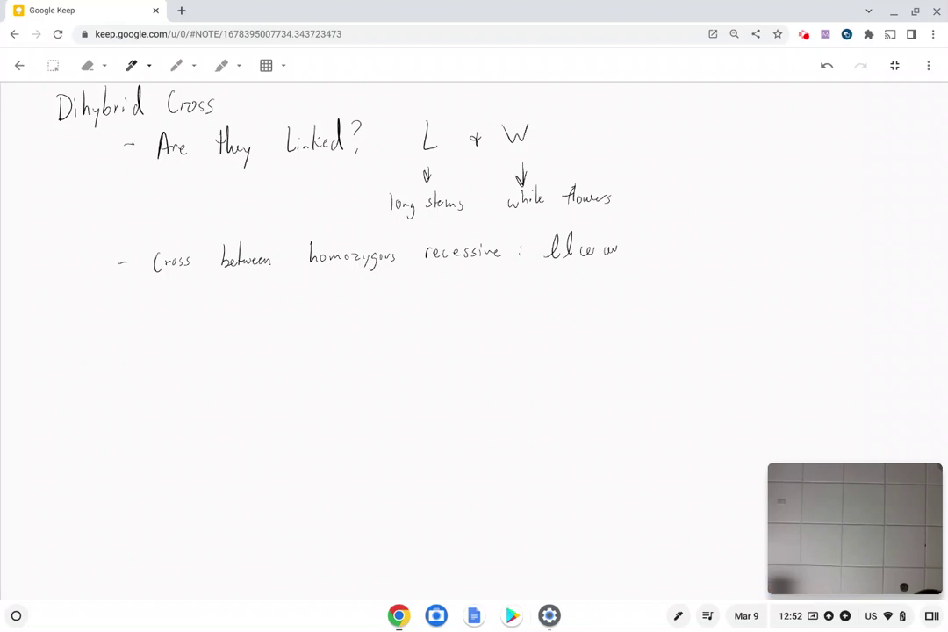
- Add 'heterozygote : LlWw' on the line below
mouse_move(319, 293)
left_mouse_down()
mouse_move(401, 284)
mouse_move(395, 297)
mouse_move(433, 283)
left_mouse_up()
left_click(519, 276)
left_click(522, 285)
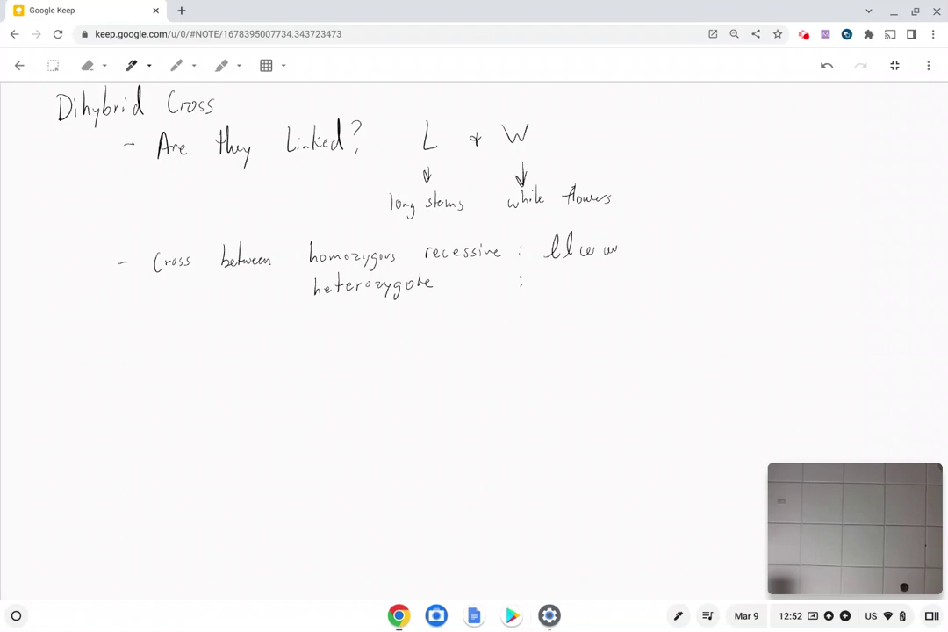
mouse_move(548, 268)
left_mouse_down()
mouse_move(558, 284)
mouse_move(596, 273)
mouse_move(605, 280)
left_mouse_up()
- Draw a square outline split by three vertical and three horizontal lines into a 4×4 grid
left_click_drag(565, 455, 571, 334)
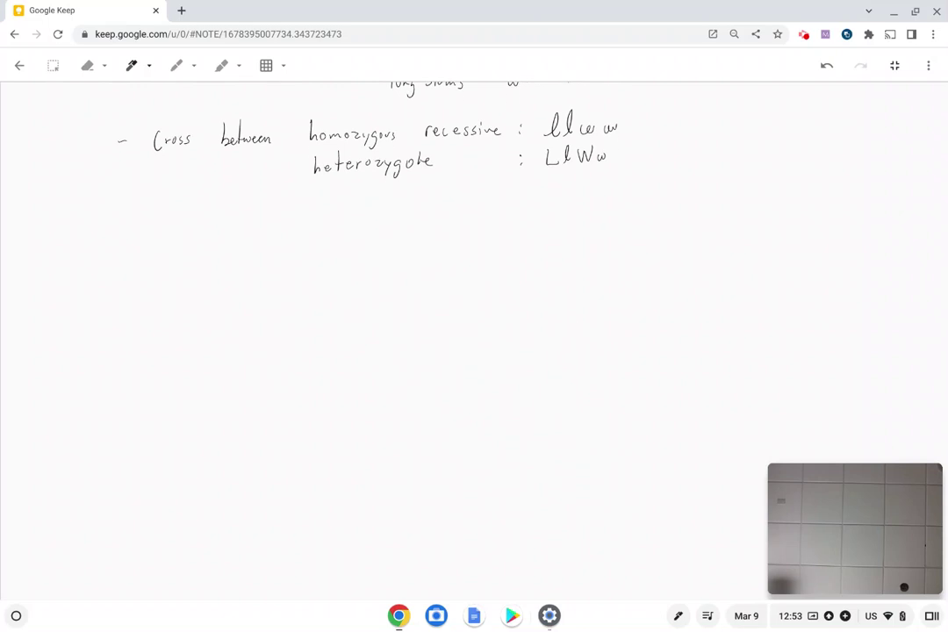
mouse_move(257, 253)
left_mouse_down()
mouse_move(254, 498)
mouse_move(411, 512)
mouse_move(582, 498)
mouse_move(583, 294)
mouse_move(520, 237)
mouse_move(259, 246)
left_mouse_up()
left_click_drag(423, 245, 426, 510)
left_click_drag(256, 385, 583, 380)
left_click_drag(341, 246, 337, 510)
left_click_drag(505, 243, 505, 509)
left_click_drag(259, 320, 585, 315)
left_click_drag(263, 458, 588, 445)
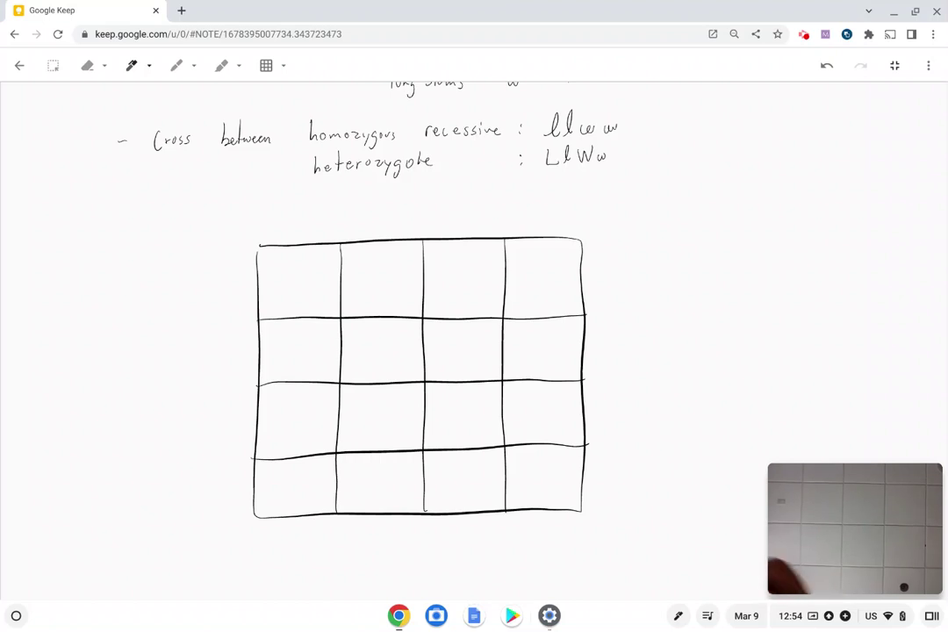
- Write llww above the grid, lw over each of the four columns, and arrows from llww to each lw
mouse_move(400, 183)
left_mouse_down()
mouse_move(396, 200)
mouse_move(405, 201)
left_mouse_up()
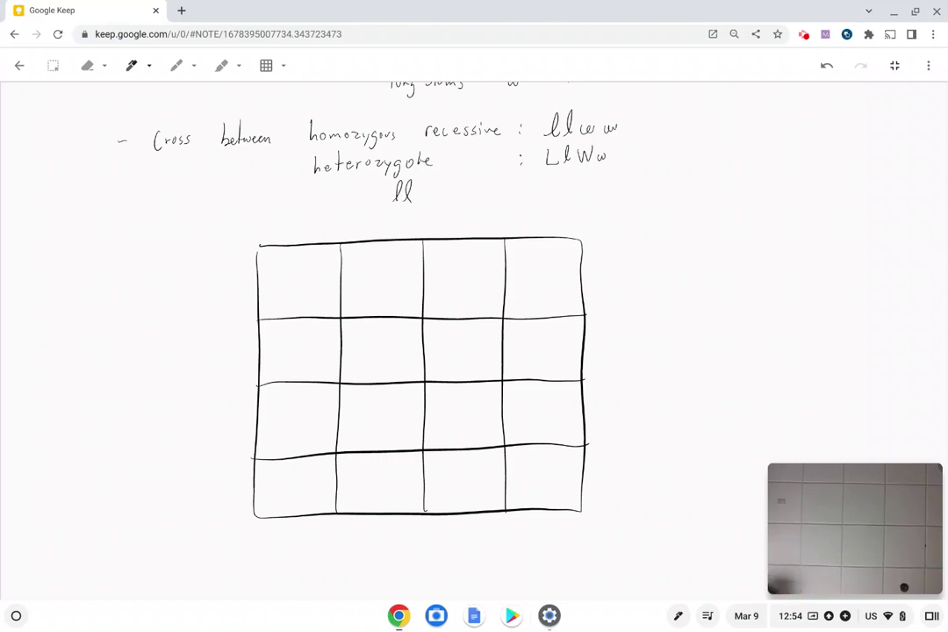
left_click_drag(416, 189, 434, 194)
mouse_move(287, 221)
left_mouse_down()
mouse_move(289, 239)
mouse_move(302, 234)
left_mouse_up()
left_click_drag(375, 216, 377, 233)
left_click_drag(378, 227, 390, 229)
mouse_move(454, 218)
left_mouse_down()
mouse_move(456, 234)
mouse_move(469, 229)
left_mouse_up()
left_click_drag(533, 218, 535, 234)
left_click_drag(537, 227, 548, 229)
left_click_drag(378, 197, 323, 211)
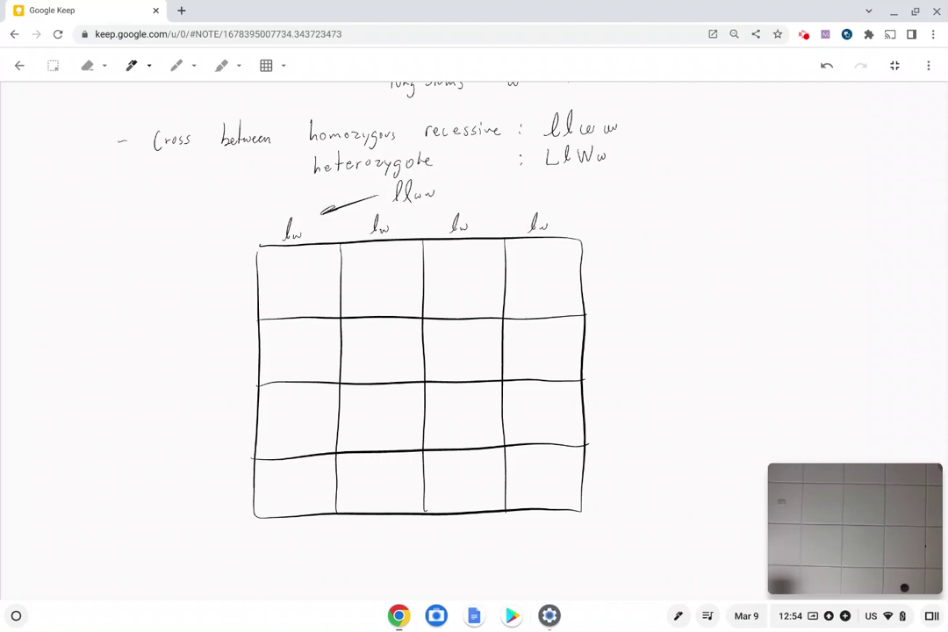
left_click_drag(417, 202, 394, 217)
mouse_move(457, 201)
left_mouse_down()
mouse_move(504, 194)
mouse_move(531, 204)
left_mouse_up()
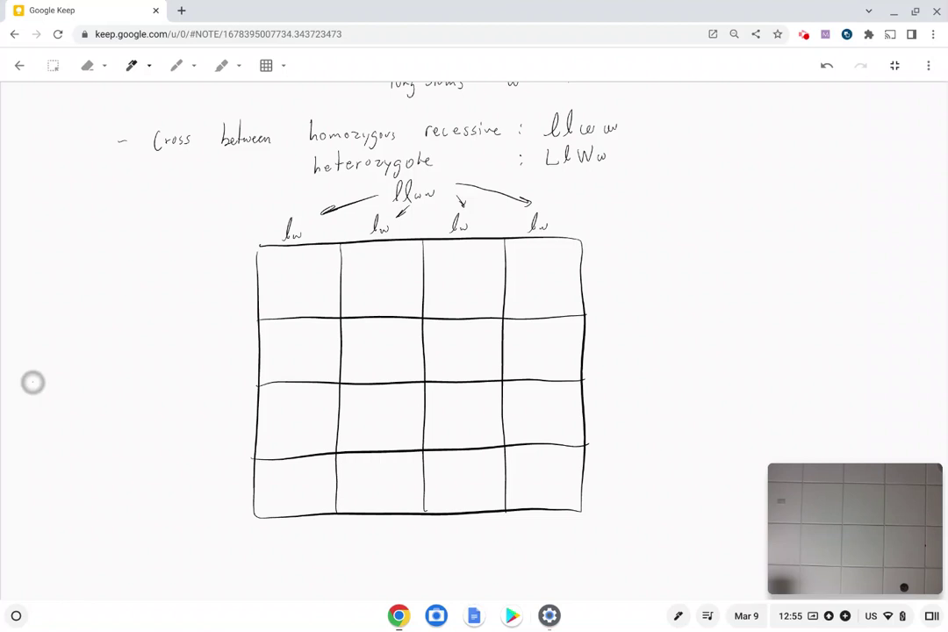
- Write 'LlWw' and 'Assuming they are NOT linked then you can get' in the left margin
mouse_move(37, 377)
left_mouse_down()
mouse_move(46, 402)
mouse_move(64, 380)
mouse_move(75, 392)
left_mouse_up()
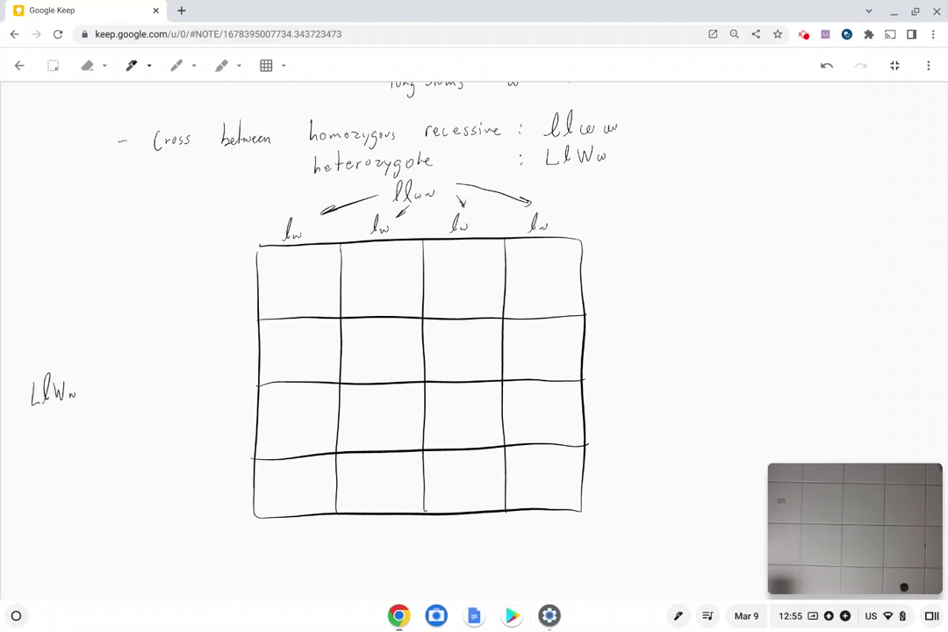
mouse_move(24, 436)
left_mouse_down()
mouse_move(69, 418)
mouse_move(85, 444)
left_mouse_up()
left_click_drag(21, 451, 29, 449)
mouse_move(28, 444)
left_mouse_down()
mouse_move(44, 464)
mouse_move(108, 433)
left_mouse_up()
left_click_drag(111, 431, 119, 431)
left_click_drag(115, 432, 115, 444)
mouse_move(33, 464)
left_mouse_down()
mouse_move(51, 455)
mouse_move(68, 463)
left_mouse_up()
mouse_move(23, 436)
left_mouse_down()
mouse_move(84, 428)
mouse_move(84, 436)
left_mouse_up()
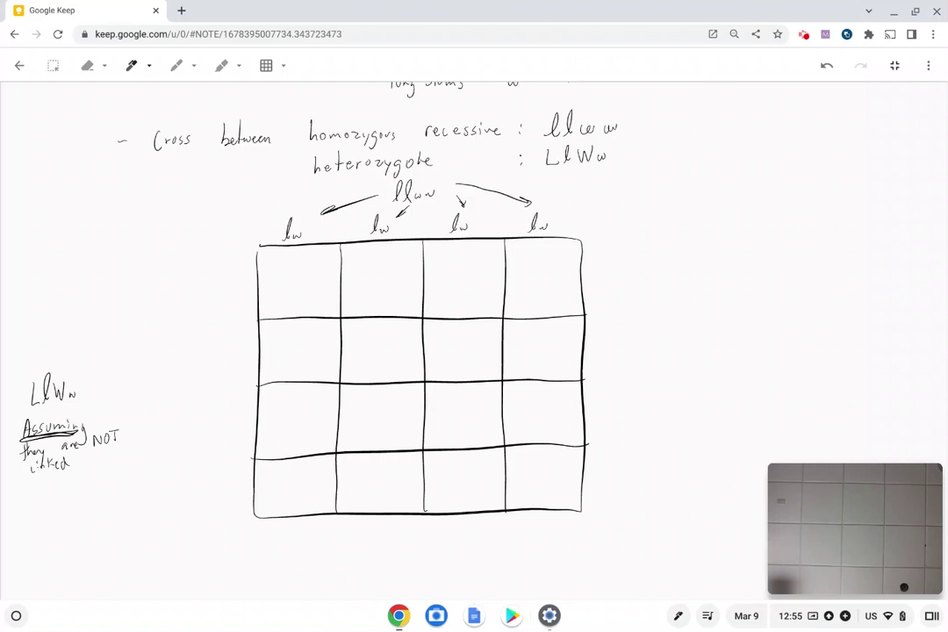
mouse_move(21, 478)
left_mouse_down()
mouse_move(44, 488)
mouse_move(106, 471)
left_mouse_up()
left_click_drag(51, 497, 68, 494)
- Label the four grid rows LW, Lw, lW and lw
mouse_move(201, 273)
left_mouse_down()
mouse_move(201, 308)
mouse_move(237, 278)
left_mouse_up()
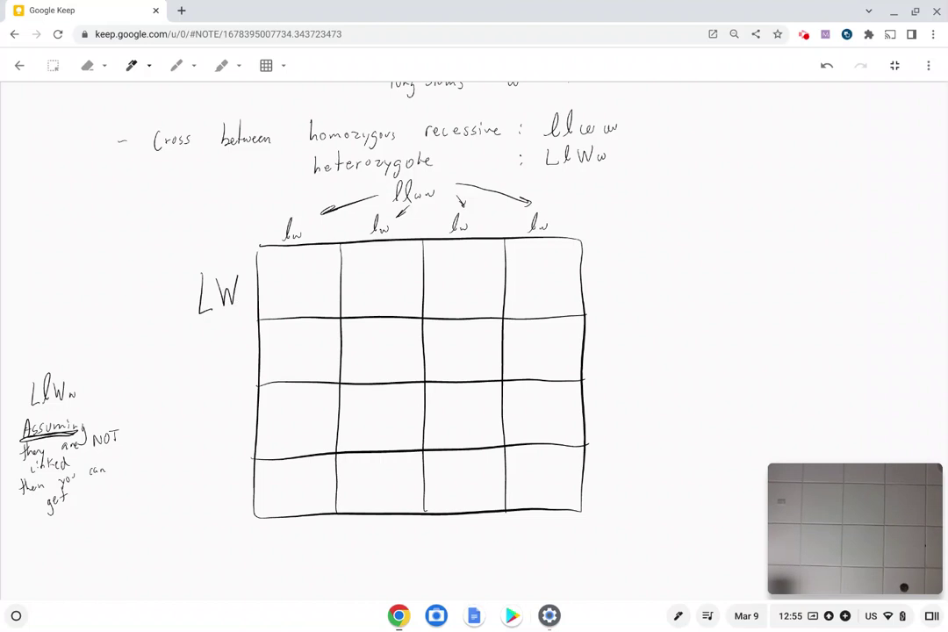
mouse_move(201, 345)
left_mouse_down()
mouse_move(215, 376)
mouse_move(234, 363)
left_mouse_up()
mouse_move(211, 405)
left_mouse_down()
mouse_move(198, 449)
mouse_move(220, 440)
mouse_move(239, 400)
left_mouse_up()
mouse_move(205, 480)
left_mouse_down()
mouse_move(199, 508)
mouse_move(228, 496)
left_mouse_up()
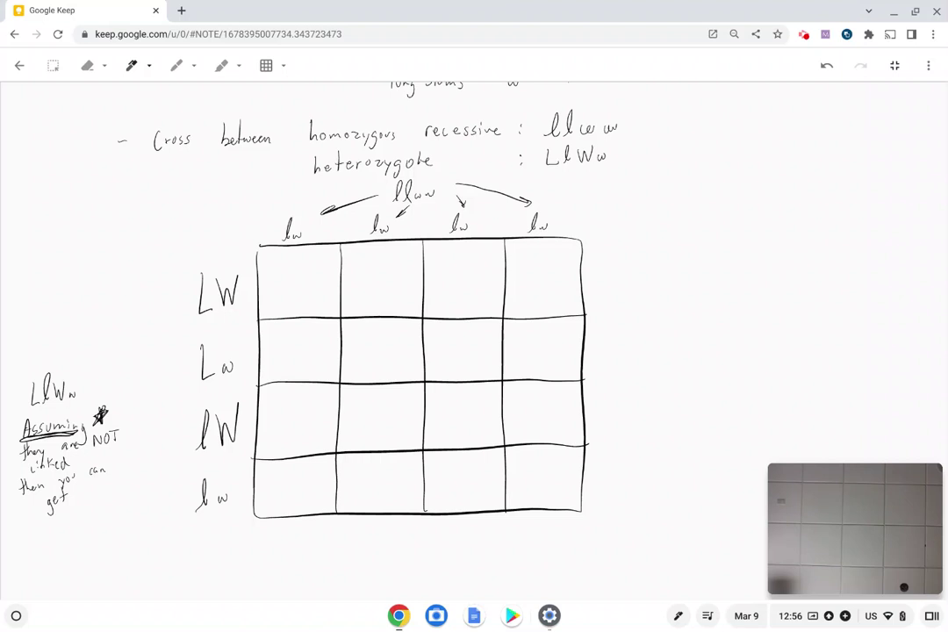
scroll(697, 332, "up", 2)
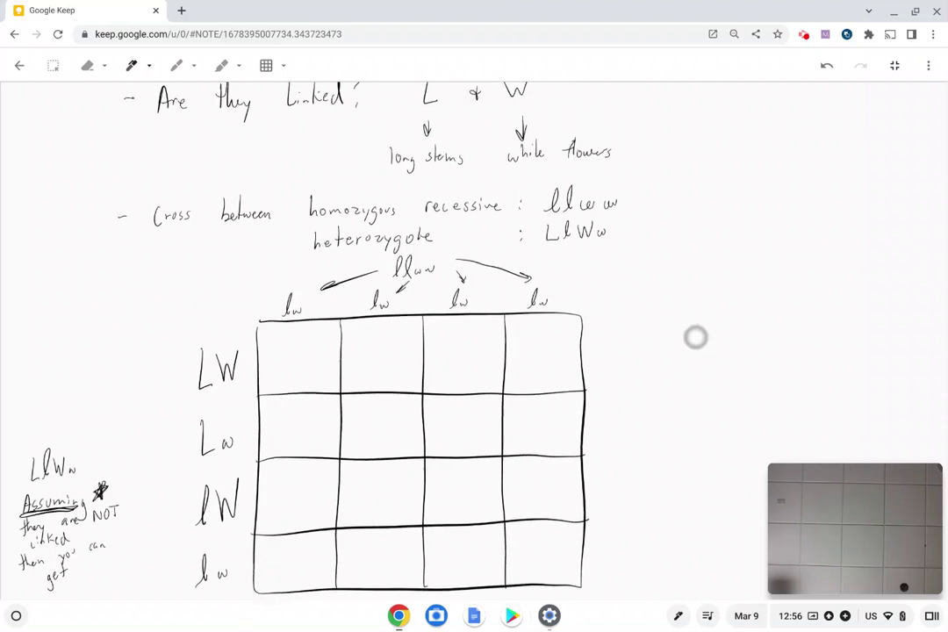
scroll(702, 309, "down", 1)
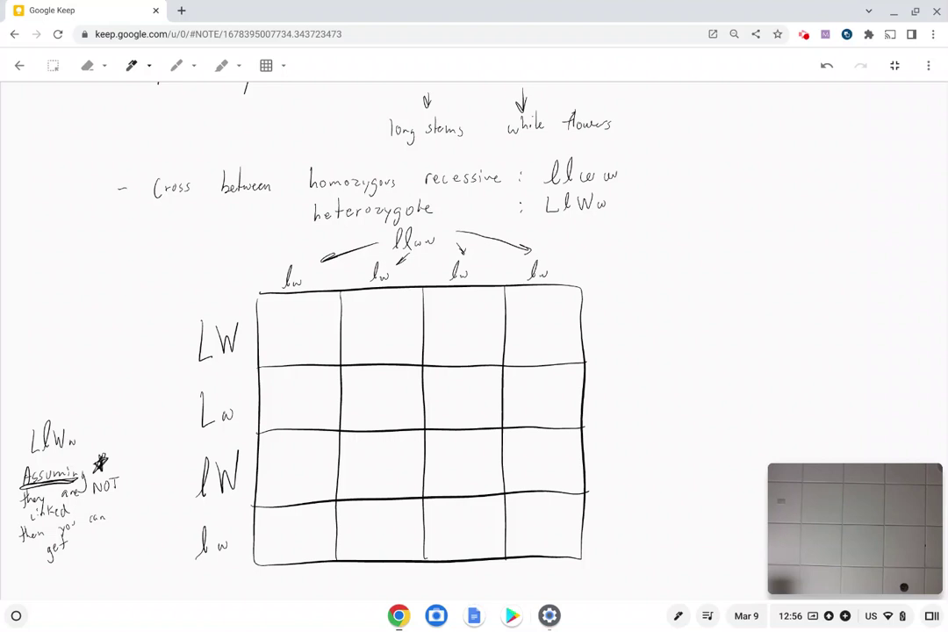
- Write LlWw in all four top-row cells and annotate the row 'Long Stems White Flowers 25%'
scroll(707, 356, "down", 1)
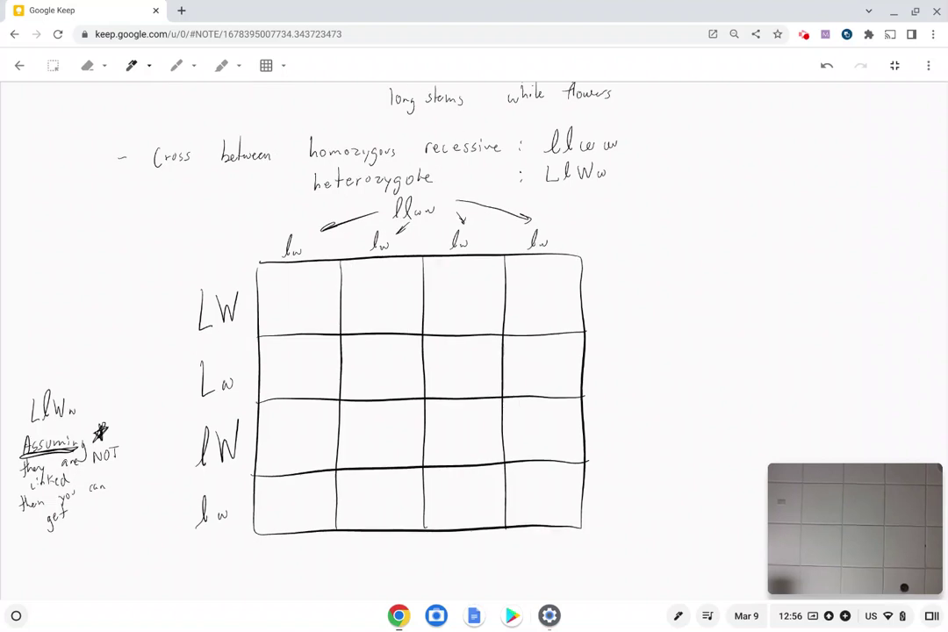
mouse_move(268, 299)
left_mouse_down()
mouse_move(273, 318)
mouse_move(309, 297)
mouse_move(320, 306)
mouse_move(355, 293)
mouse_move(366, 314)
mouse_move(401, 296)
mouse_move(407, 304)
mouse_move(434, 295)
mouse_move(442, 314)
mouse_move(472, 296)
mouse_move(524, 311)
left_mouse_up()
left_click(311, 309)
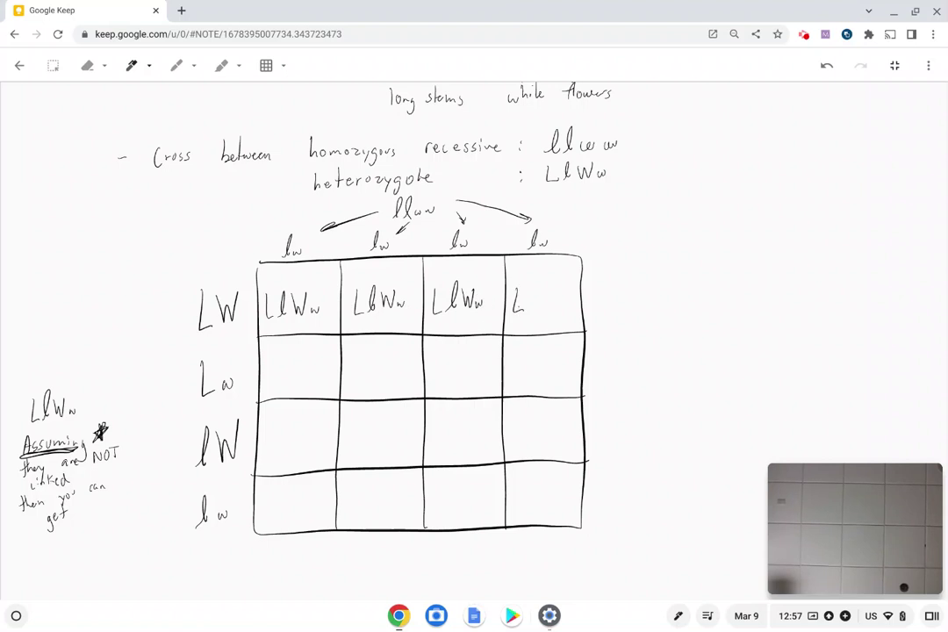
mouse_move(525, 291)
left_mouse_down()
mouse_move(529, 312)
mouse_move(560, 296)
left_mouse_up()
left_click_drag(561, 302, 572, 304)
mouse_move(615, 274)
left_mouse_down()
mouse_move(645, 295)
mouse_move(671, 271)
mouse_move(688, 288)
mouse_move(731, 287)
mouse_move(745, 269)
mouse_move(748, 291)
mouse_move(849, 287)
left_mouse_up()
mouse_move(864, 271)
left_mouse_down()
mouse_move(854, 286)
mouse_move(876, 282)
left_mouse_up()
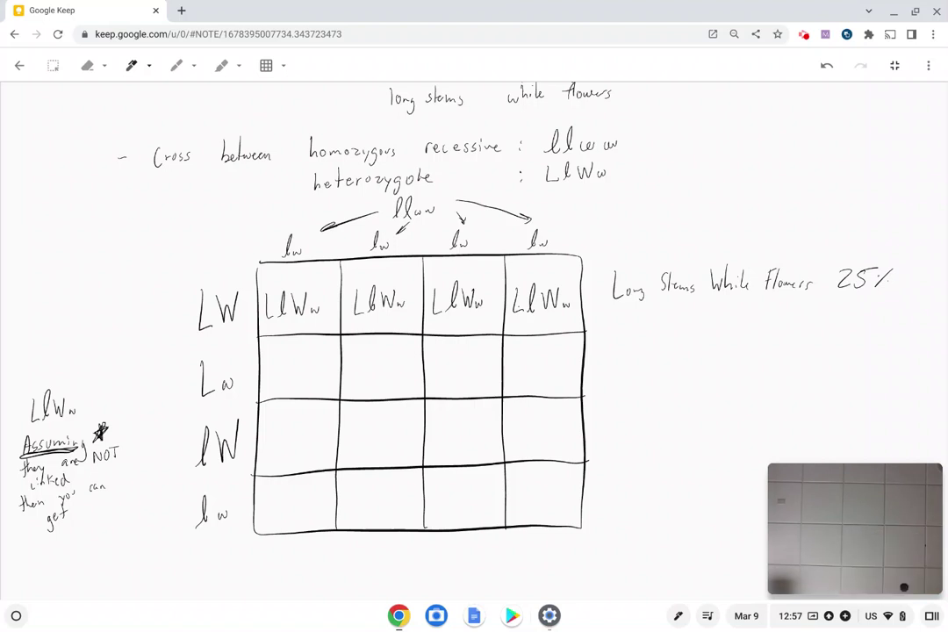
- Fill the Lw row with Llww and label it 'Long Stem Red Flower 25%'
mouse_move(268, 362)
left_mouse_down()
mouse_move(267, 388)
mouse_move(328, 376)
left_mouse_up()
mouse_move(611, 360)
left_mouse_down()
mouse_move(667, 378)
mouse_move(675, 365)
mouse_move(686, 372)
mouse_move(721, 352)
mouse_move(719, 365)
mouse_move(730, 365)
mouse_move(763, 349)
mouse_move(762, 363)
mouse_move(797, 361)
left_mouse_up()
mouse_move(352, 355)
left_mouse_down()
mouse_move(363, 383)
mouse_move(449, 384)
mouse_move(457, 354)
mouse_move(465, 379)
mouse_move(518, 380)
mouse_move(534, 363)
mouse_move(540, 377)
mouse_move(559, 380)
left_mouse_up()
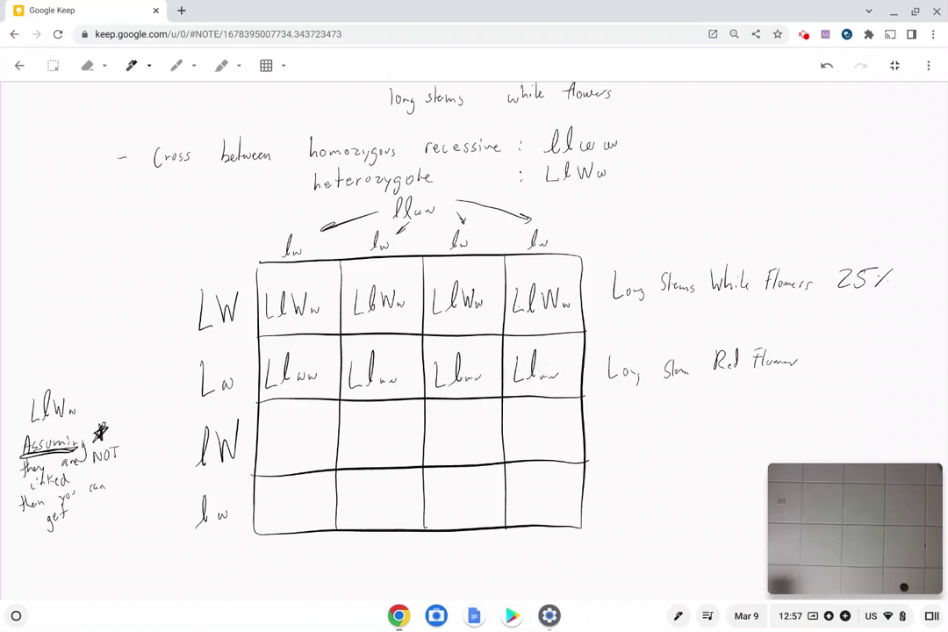
left_click_drag(833, 349, 865, 365)
left_click_drag(883, 358, 885, 359)
- Fill the lW row with llWw and label it 'Short Stem White Flower 25%'
mouse_move(276, 427)
left_mouse_down()
mouse_move(271, 459)
mouse_move(304, 452)
mouse_move(309, 431)
mouse_move(322, 444)
left_mouse_up()
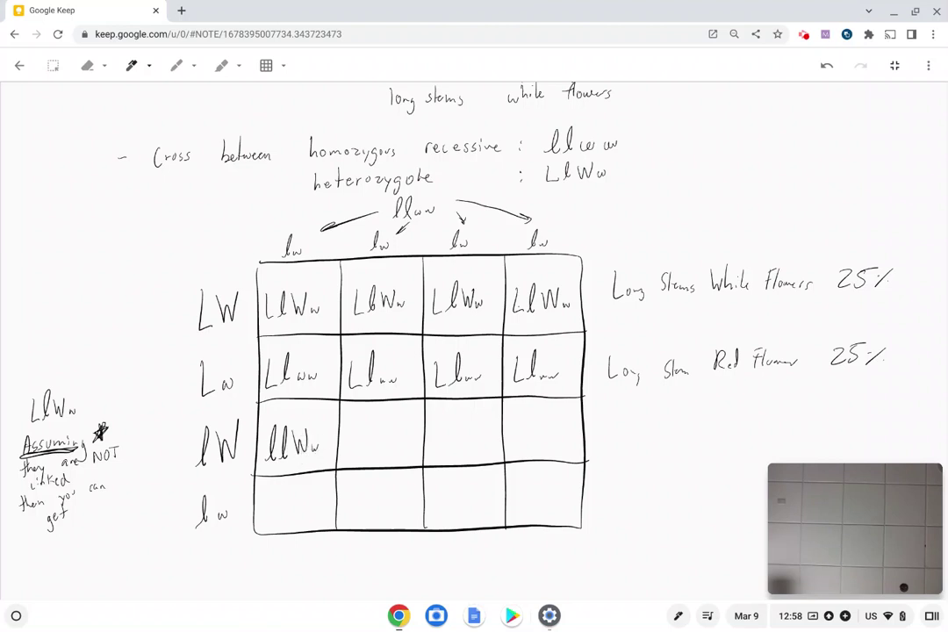
mouse_move(360, 414)
left_mouse_down()
mouse_move(354, 451)
mouse_move(384, 448)
mouse_move(391, 422)
mouse_move(397, 442)
left_mouse_up()
mouse_move(444, 414)
left_mouse_down()
mouse_move(438, 450)
mouse_move(448, 442)
mouse_move(482, 443)
left_mouse_up()
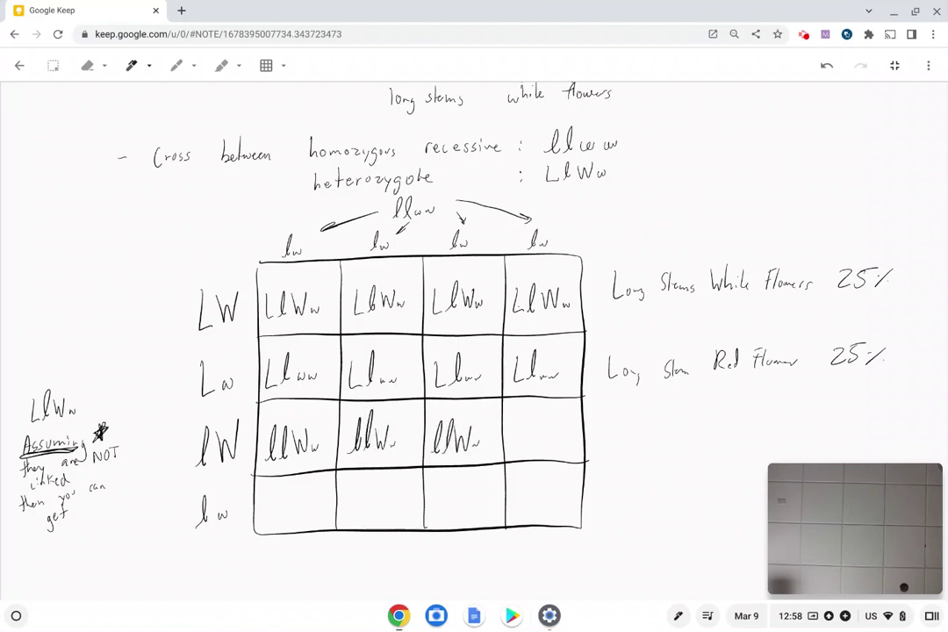
mouse_move(528, 406)
left_mouse_down()
mouse_move(515, 448)
mouse_move(546, 434)
mouse_move(626, 425)
mouse_move(644, 411)
mouse_move(697, 432)
mouse_move(747, 412)
mouse_move(775, 421)
mouse_move(888, 413)
left_mouse_up()
- Write llww across all four bottom-row cells and label it 'short stem Red Flower 25%'
scroll(684, 476, "down", 2)
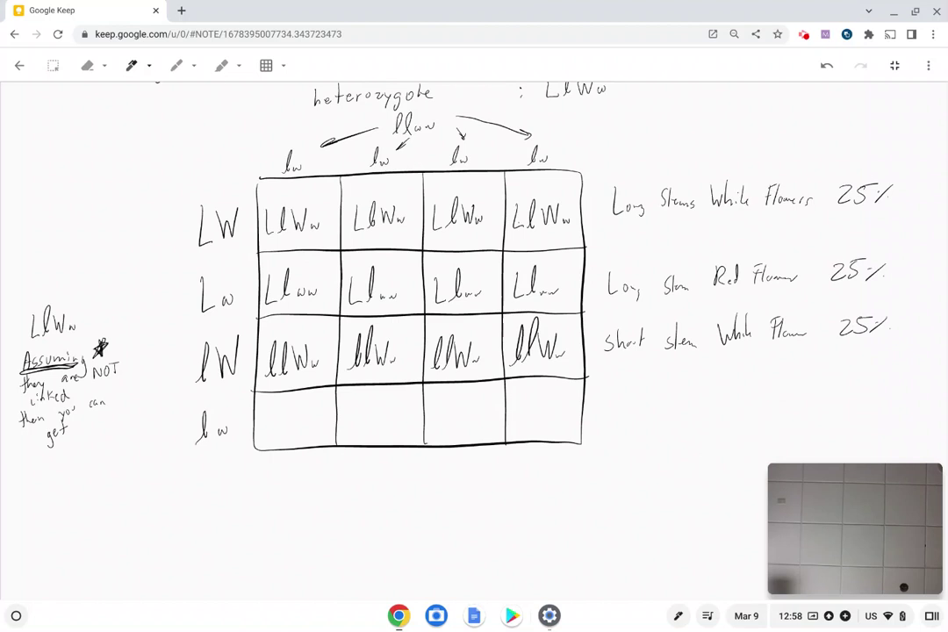
mouse_move(268, 434)
left_mouse_down()
mouse_move(365, 396)
mouse_move(375, 424)
mouse_move(522, 414)
mouse_move(528, 421)
mouse_move(558, 414)
left_mouse_up()
mouse_move(623, 397)
left_mouse_down()
mouse_move(615, 417)
mouse_move(746, 394)
mouse_move(780, 402)
left_mouse_up()
mouse_move(780, 385)
left_mouse_down()
mouse_move(790, 382)
mouse_move(793, 400)
left_mouse_up()
left_click_drag(797, 395, 900, 392)
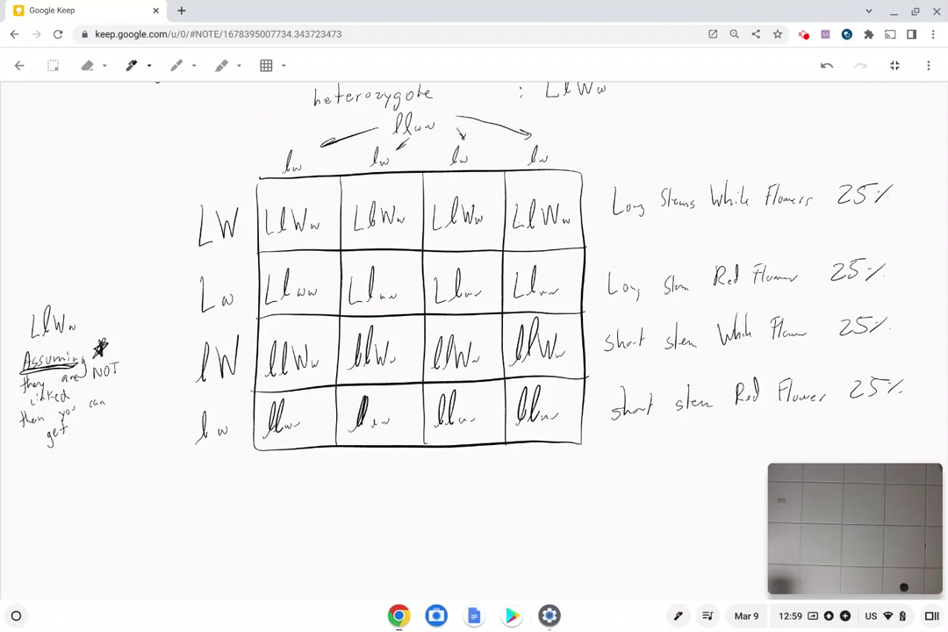
- Head an 'Expected' section below the square and list genotypes LlWw, Llww, llWw, llww
scroll(624, 425, "down", 4)
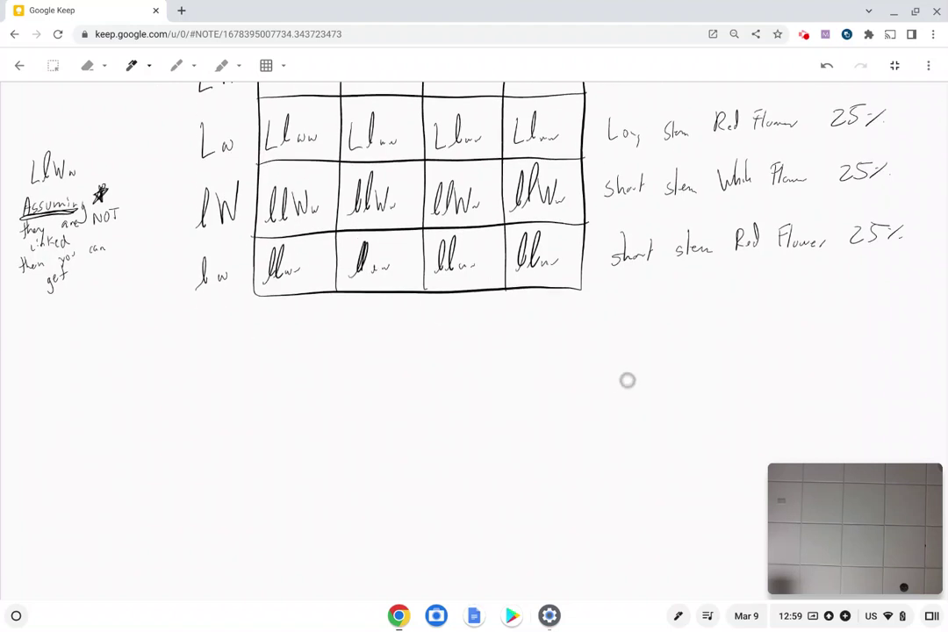
mouse_move(203, 353)
left_mouse_down()
mouse_move(203, 365)
mouse_move(224, 368)
mouse_move(246, 344)
mouse_move(258, 357)
mouse_move(268, 351)
left_mouse_up()
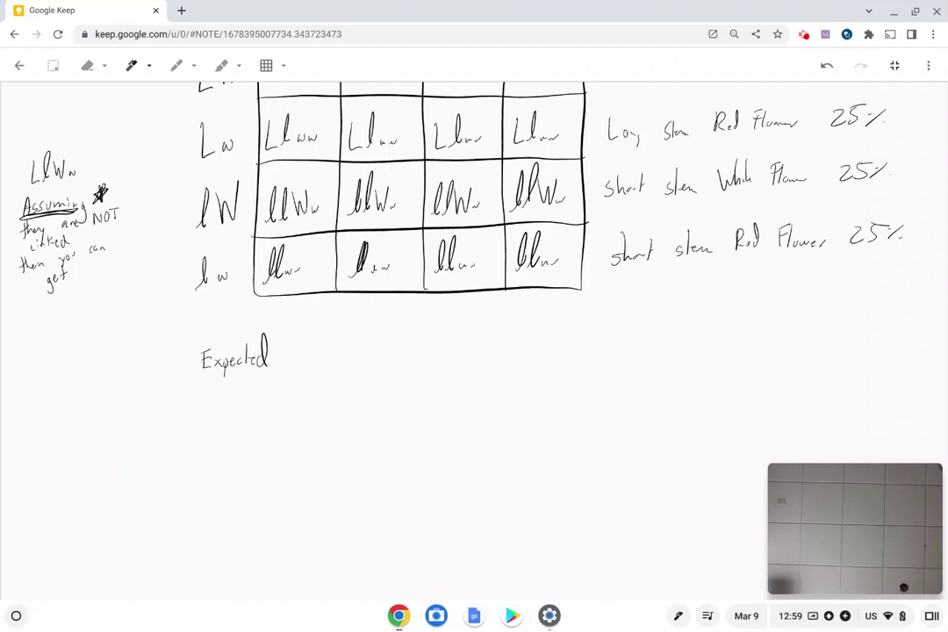
scroll(402, 480, "up", 2)
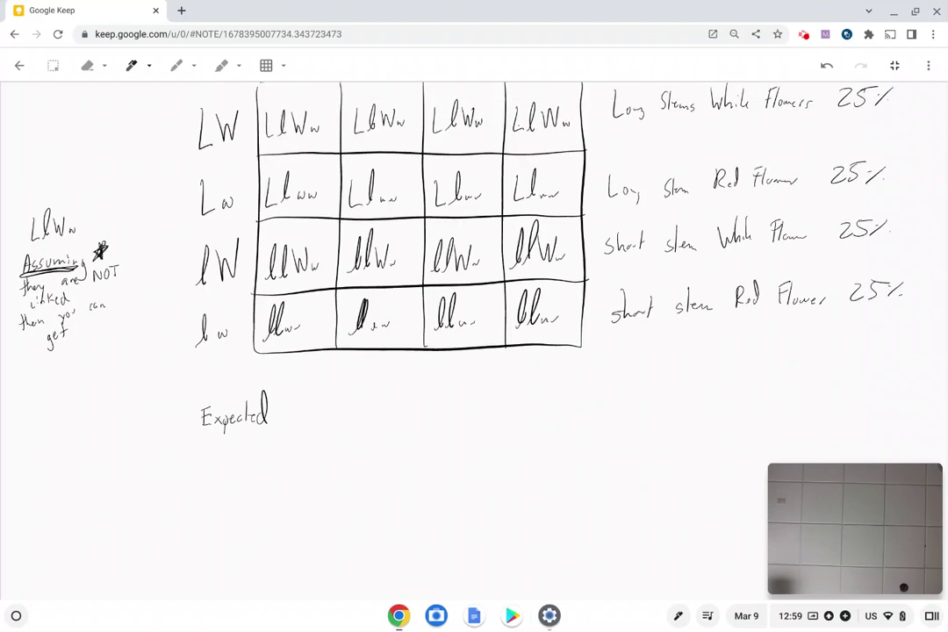
mouse_move(63, 446)
left_mouse_down()
mouse_move(70, 467)
mouse_move(105, 443)
mouse_move(116, 449)
left_mouse_up()
mouse_move(66, 507)
left_mouse_down()
mouse_move(83, 486)
mouse_move(82, 507)
mouse_move(108, 503)
mouse_move(58, 504)
mouse_move(79, 543)
mouse_move(118, 530)
left_mouse_up()
mouse_move(69, 549)
left_mouse_down()
mouse_move(64, 576)
mouse_move(101, 568)
left_mouse_up()
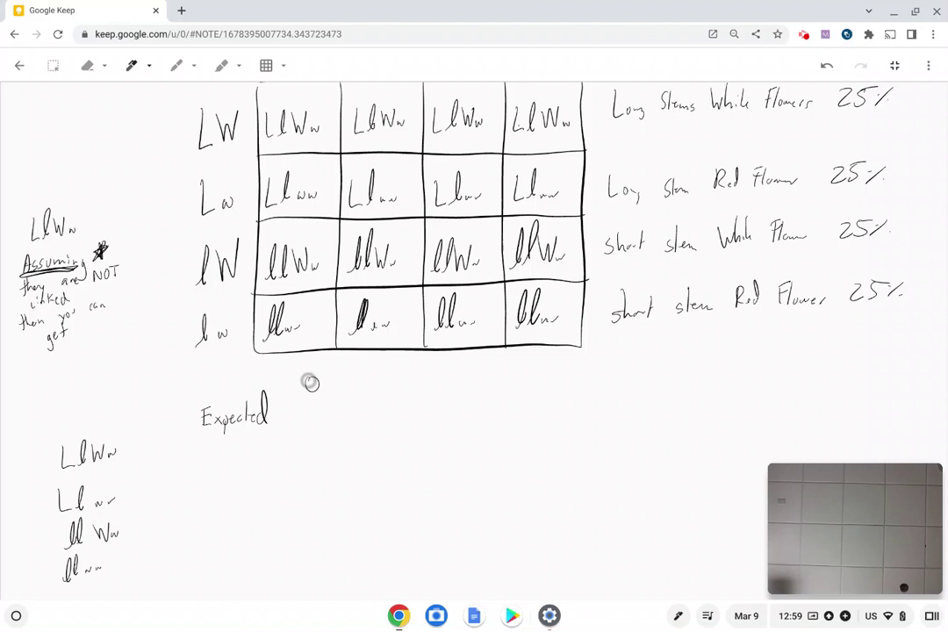
- Note 'Out of 100 offspring', write 25 beside each genotype, and add an 'Observed' heading
left_click_drag(315, 374, 336, 378)
left_click_drag(341, 369, 340, 389)
left_click_drag(333, 378, 375, 379)
mouse_move(389, 367)
left_mouse_down()
mouse_move(381, 392)
mouse_move(416, 387)
left_mouse_up()
mouse_move(432, 368)
left_mouse_down()
mouse_move(475, 375)
mouse_move(479, 388)
mouse_move(535, 375)
mouse_move(532, 392)
left_mouse_up()
mouse_move(209, 442)
left_mouse_down()
mouse_move(224, 454)
mouse_move(225, 492)
left_mouse_up()
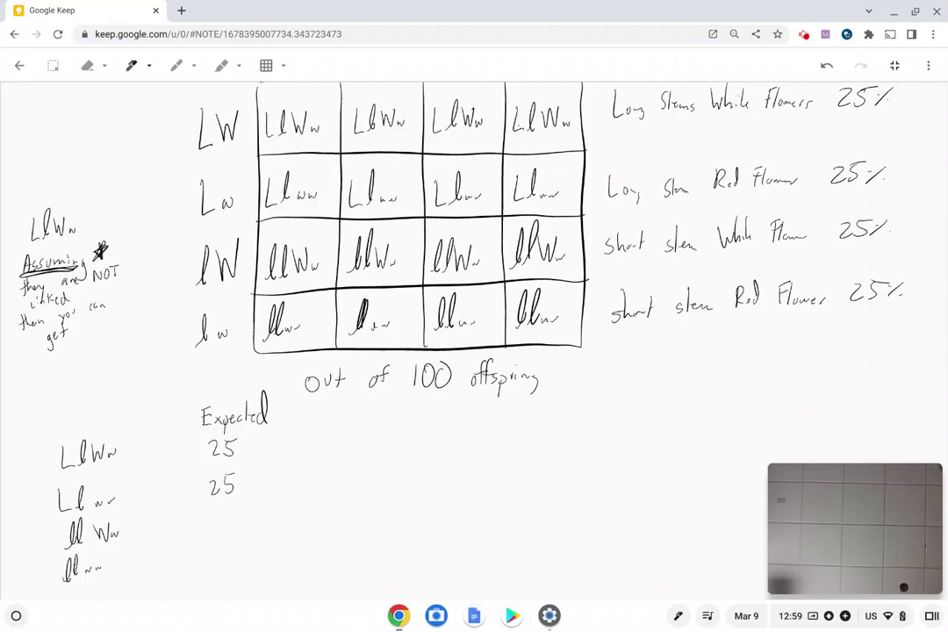
mouse_move(210, 516)
left_mouse_down()
mouse_move(225, 529)
mouse_move(222, 568)
left_mouse_up()
left_click_drag(232, 552, 225, 568)
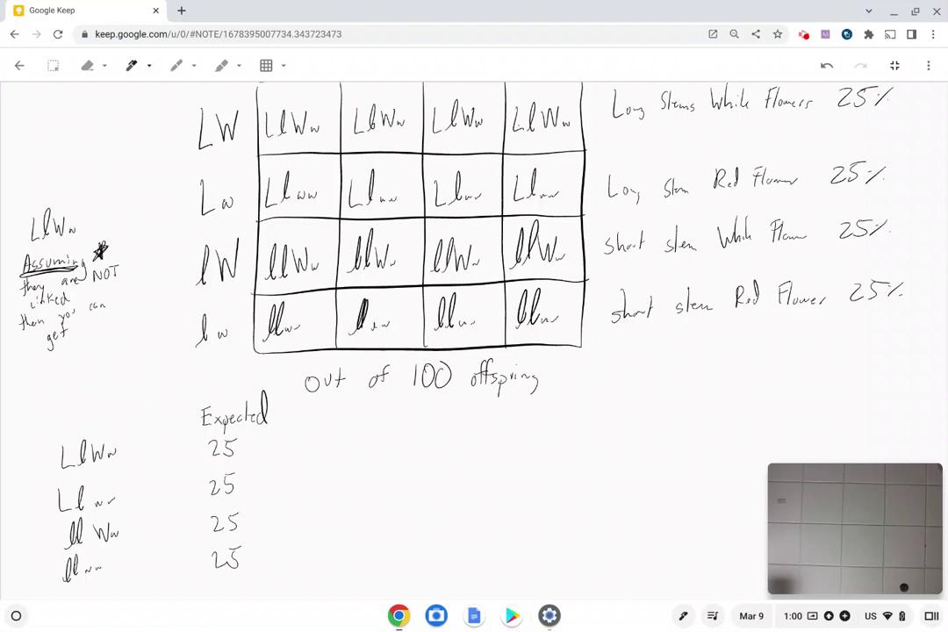
mouse_move(339, 407)
left_mouse_down()
mouse_move(349, 420)
mouse_move(387, 417)
mouse_move(402, 413)
mouse_move(404, 400)
left_mouse_up()
- Record observed counts of 17 for LlWw, 31 for Llww and 33 for llWw
mouse_move(356, 436)
left_mouse_down()
mouse_move(356, 452)
mouse_move(371, 453)
left_mouse_up()
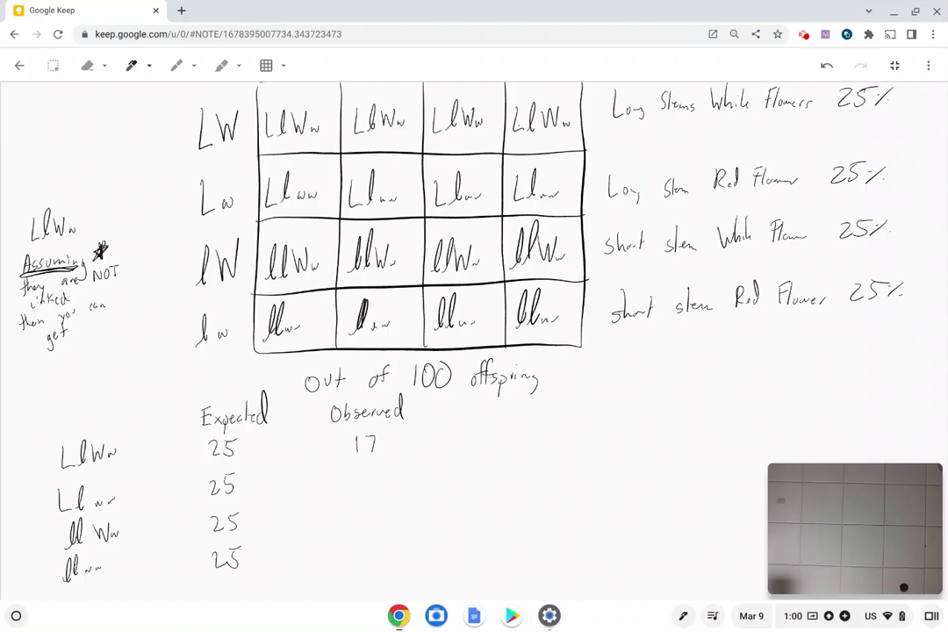
mouse_move(356, 473)
left_mouse_down()
mouse_move(355, 488)
mouse_move(370, 488)
left_mouse_up()
mouse_move(355, 510)
left_mouse_down()
mouse_move(357, 526)
mouse_move(376, 521)
mouse_move(355, 559)
left_mouse_up()
- Underline the LW, Lw, lW and lw gamete row labels and mark 25 beside LW
scroll(597, 508, "up", 1)
mouse_move(97, 201)
left_mouse_down()
mouse_move(97, 255)
mouse_move(104, 230)
left_mouse_up()
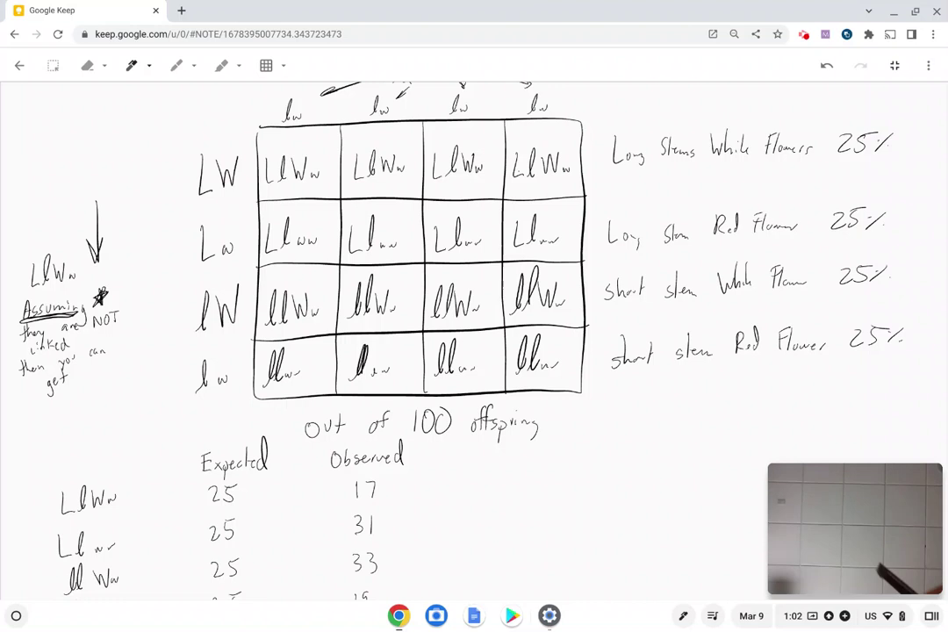
left_click_drag(195, 205, 240, 194)
left_click_drag(197, 266, 239, 255)
left_click_drag(195, 332, 239, 321)
left_click_drag(191, 406, 239, 388)
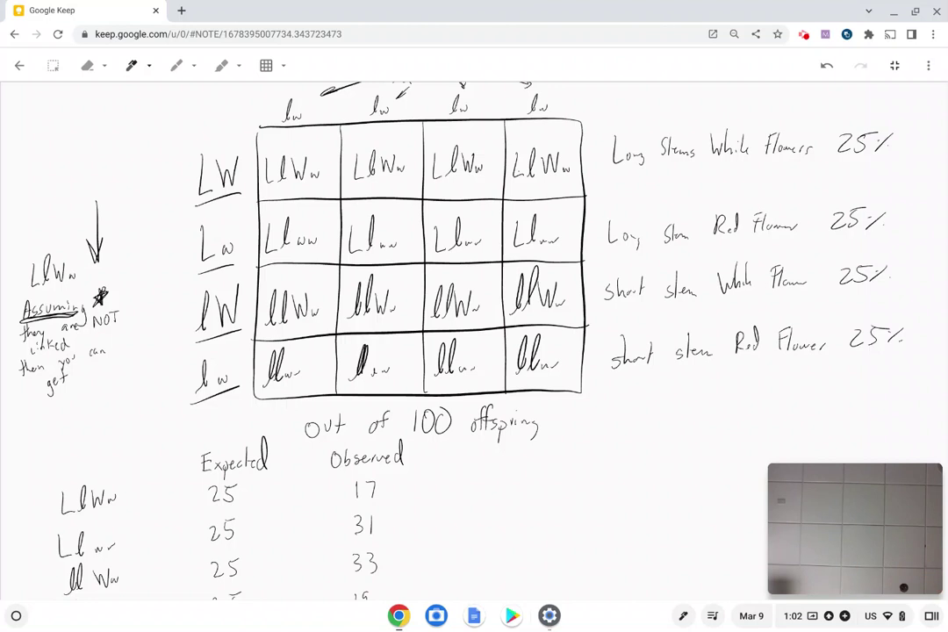
left_click_drag(147, 182, 168, 192)
left_click_drag(235, 194, 189, 207)
- Draw arrows from the 'Assuming NOT linked' note to the LW, lW and lw rows
mouse_move(120, 274)
left_mouse_down()
mouse_move(167, 216)
mouse_move(163, 272)
left_mouse_up()
left_click_drag(129, 329, 164, 338)
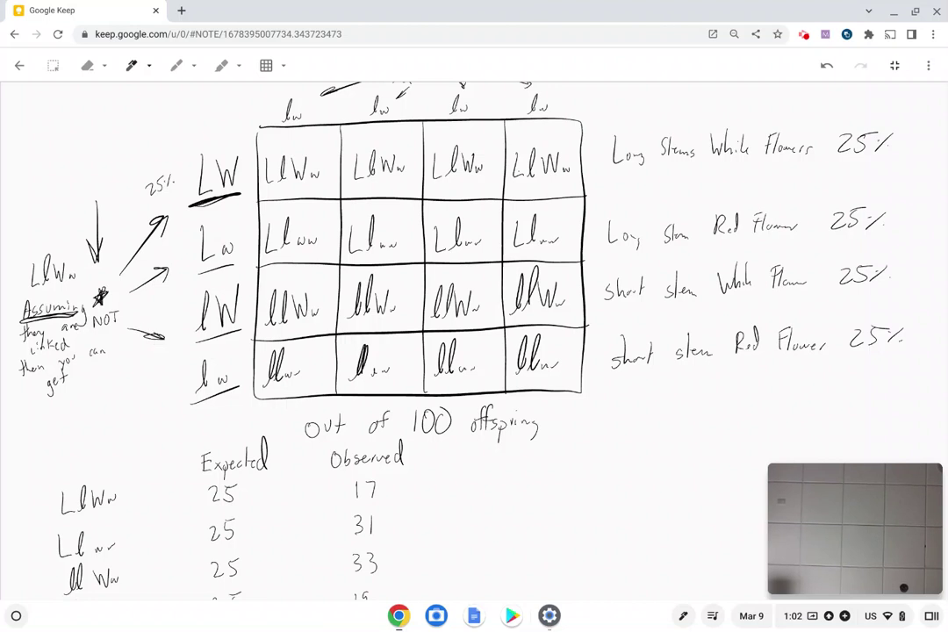
left_click_drag(122, 373, 161, 396)
left_click_drag(142, 384, 160, 395)
scroll(572, 466, "down", 2)
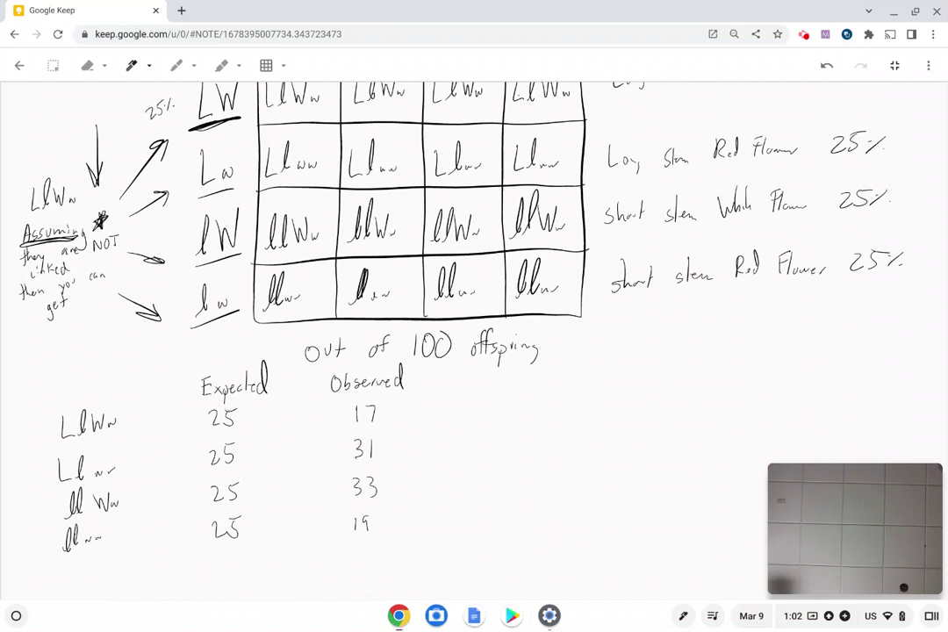
scroll(530, 455, "down", 1)
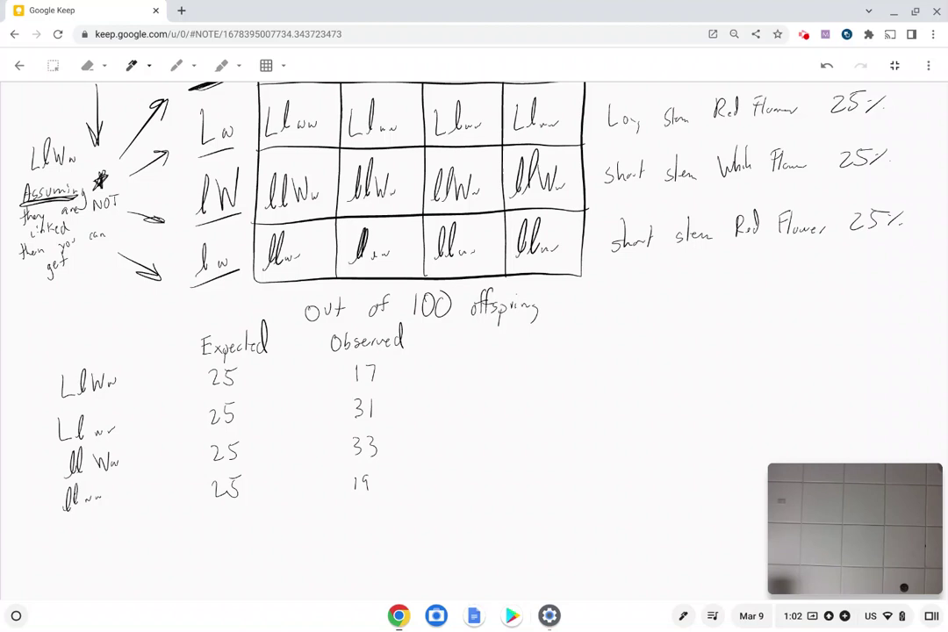
- Head a new (O-e)²/e column beside Observed and rule a total line beneath it
mouse_move(482, 329)
left_mouse_down()
mouse_move(482, 348)
mouse_move(497, 333)
mouse_move(518, 348)
mouse_move(525, 326)
left_mouse_up()
mouse_move(478, 353)
left_mouse_down()
mouse_move(524, 351)
mouse_move(507, 366)
left_mouse_up()
left_click_drag(461, 512, 543, 515)
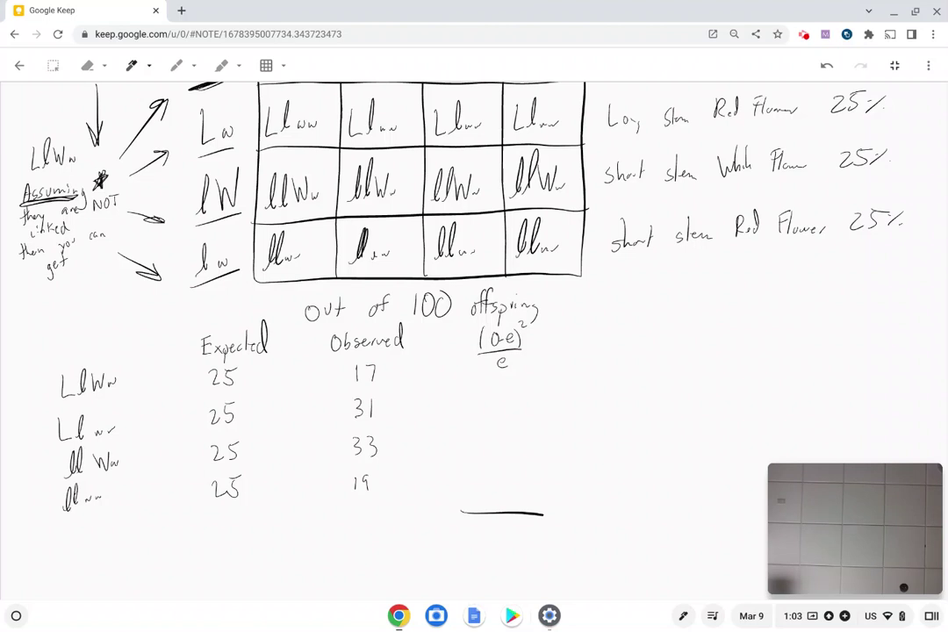
- Fill the (O-e)²/e column with 2.56, 1.44, 2.56 and 1.44
left_click_drag(482, 375, 510, 379)
left_click(493, 381)
left_click(489, 407)
mouse_move(484, 397)
left_mouse_down()
mouse_move(484, 407)
mouse_move(512, 407)
left_mouse_up()
left_click_drag(481, 435, 497, 446)
left_click(492, 446)
left_click_drag(515, 434, 509, 443)
left_click(486, 481)
mouse_move(482, 468)
left_mouse_down()
mouse_move(482, 482)
mouse_move(498, 481)
left_mouse_up()
left_click_drag(507, 467, 513, 481)
scroll(646, 452, "down", 1)
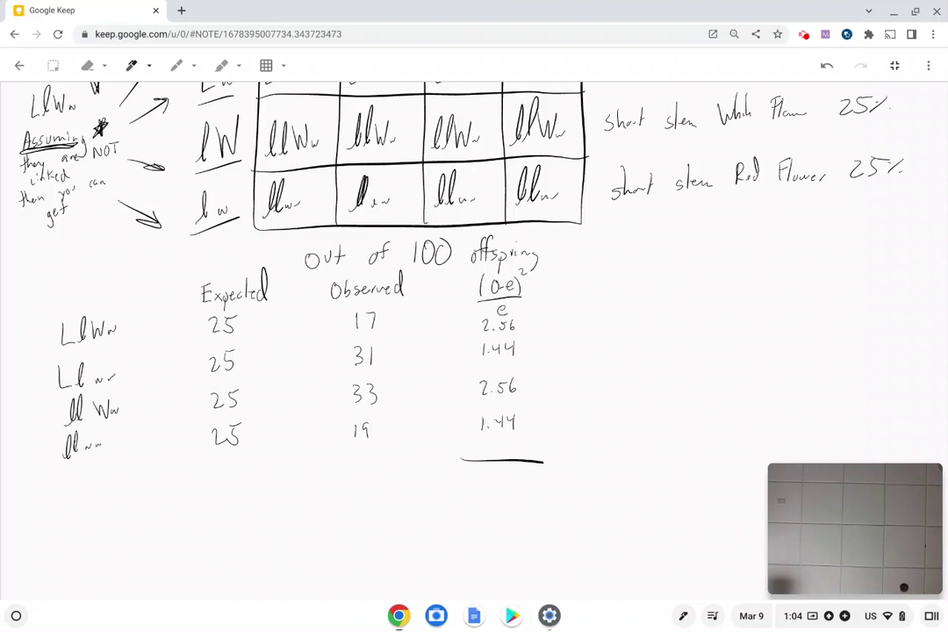
- Bracket the four values and write the total as χ² = 8, double-underlined
mouse_move(541, 313)
left_mouse_down()
mouse_move(565, 326)
mouse_move(540, 390)
mouse_move(546, 432)
left_mouse_up()
mouse_move(502, 485)
left_mouse_down()
mouse_move(494, 508)
mouse_move(499, 485)
left_mouse_up()
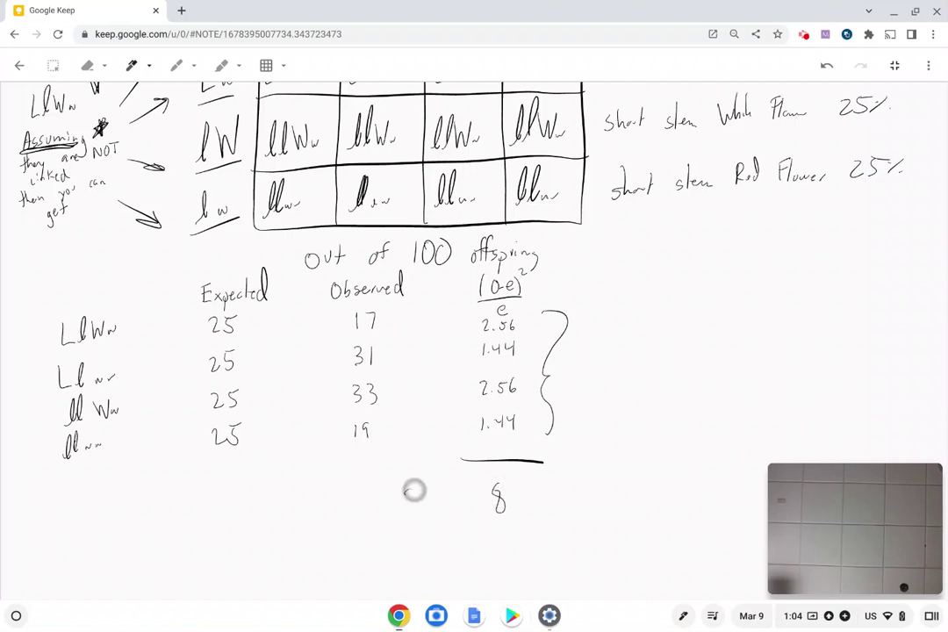
mouse_move(437, 487)
left_mouse_down()
mouse_move(412, 520)
mouse_move(444, 489)
mouse_move(475, 505)
left_mouse_up()
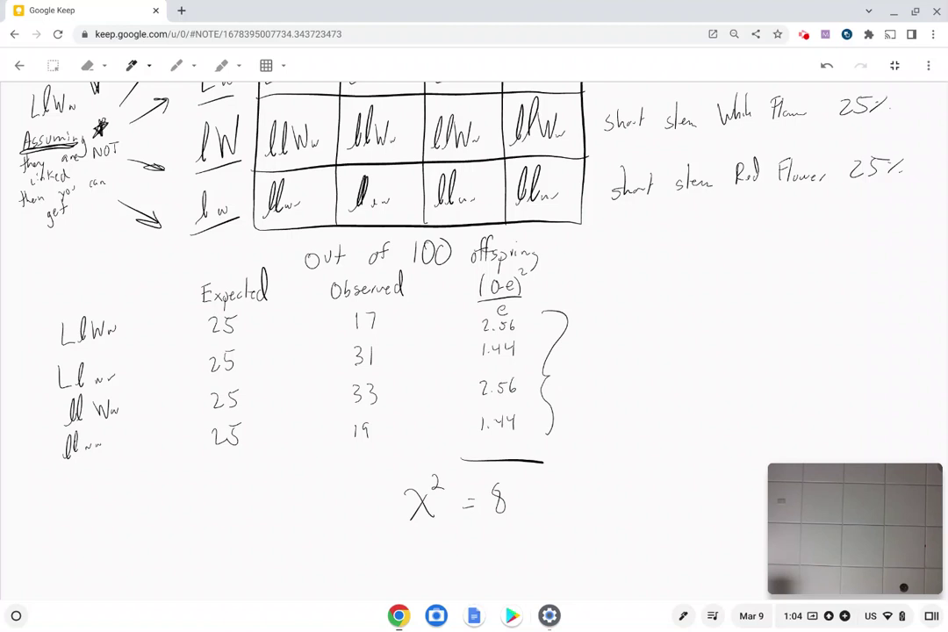
left_click_drag(401, 534, 549, 530)
left_click_drag(395, 545, 551, 537)
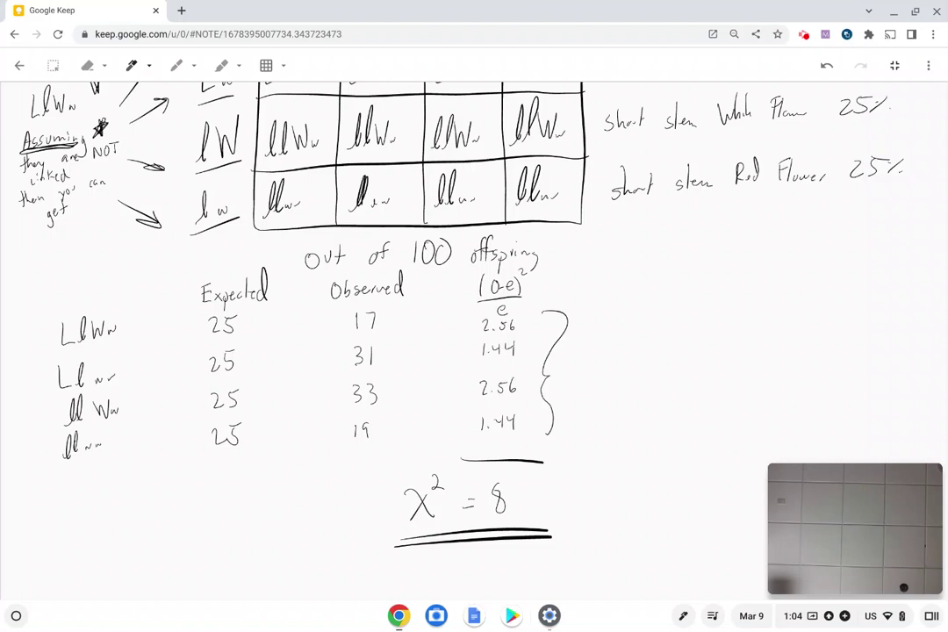
- Write the degrees of freedom Df = 4-1 = 3 on the left, double-underlined
scroll(709, 317, "down", 2)
mouse_move(59, 413)
left_mouse_down()
mouse_move(72, 450)
mouse_move(104, 425)
left_mouse_up()
left_click_drag(96, 435, 138, 436)
mouse_move(143, 428)
left_mouse_down()
mouse_move(171, 437)
mouse_move(216, 421)
left_mouse_up()
mouse_move(205, 430)
left_mouse_down()
mouse_move(250, 404)
mouse_move(261, 450)
left_mouse_up()
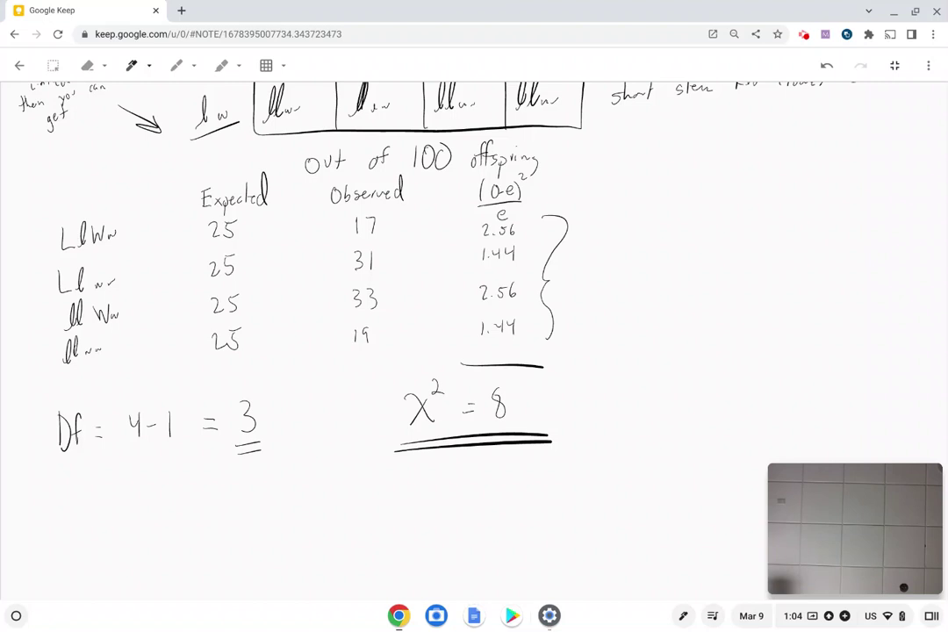
- Write 'critical value 7.8' with an arrow pointing to χ² = 8
mouse_move(130, 508)
left_mouse_down()
mouse_move(157, 498)
mouse_move(165, 519)
mouse_move(179, 505)
mouse_move(202, 519)
mouse_move(285, 518)
left_mouse_up()
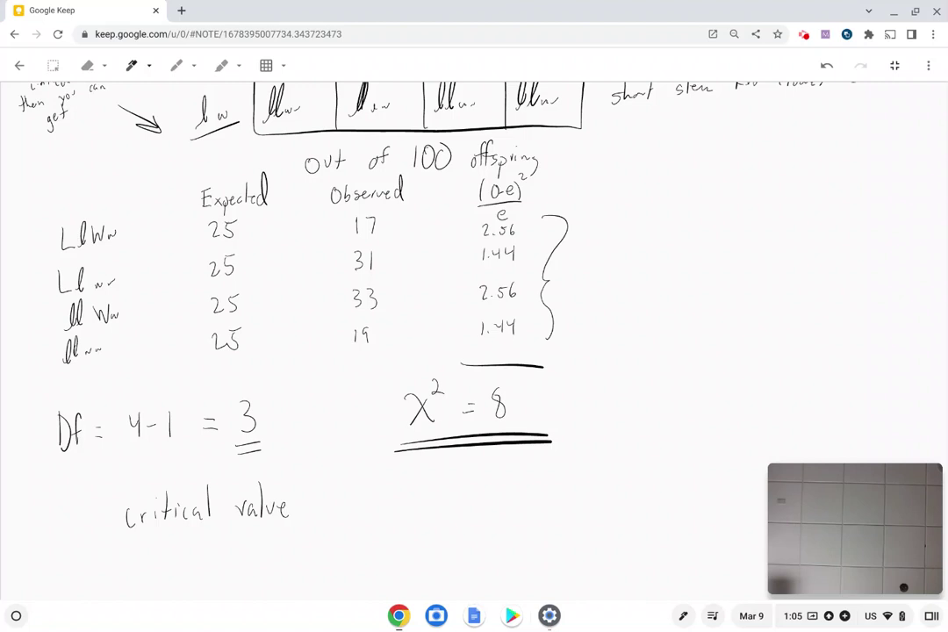
mouse_move(199, 546)
left_mouse_down()
mouse_move(232, 543)
mouse_move(241, 557)
mouse_move(235, 547)
mouse_move(273, 568)
mouse_move(493, 460)
left_mouse_up()
left_click(221, 558)
left_click_drag(474, 466, 489, 478)
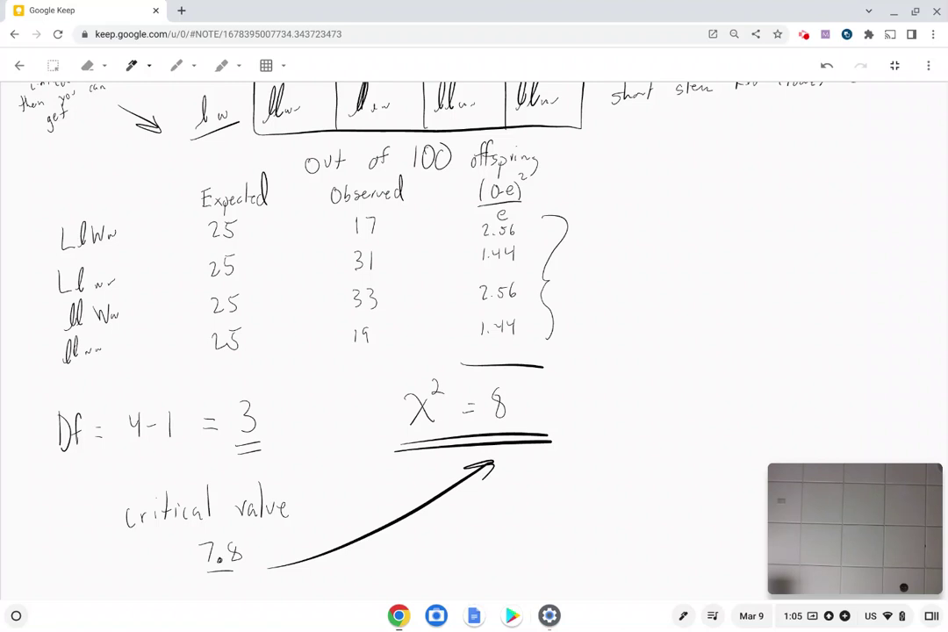
- Write the conclusion 'χ² exceeds critical therefore we reject'
mouse_move(506, 498)
left_mouse_down()
mouse_move(518, 521)
mouse_move(510, 521)
left_mouse_up()
mouse_move(522, 484)
left_mouse_down()
mouse_move(530, 496)
mouse_move(594, 517)
mouse_move(605, 506)
mouse_move(613, 517)
mouse_move(696, 502)
left_mouse_up()
mouse_move(472, 547)
left_mouse_down()
mouse_move(519, 549)
mouse_move(524, 535)
mouse_move(544, 544)
mouse_move(644, 536)
mouse_move(651, 556)
mouse_move(681, 543)
left_mouse_up()
- Finish the sentence with 'the null' and underline 'null'
scroll(737, 354, "down", 1)
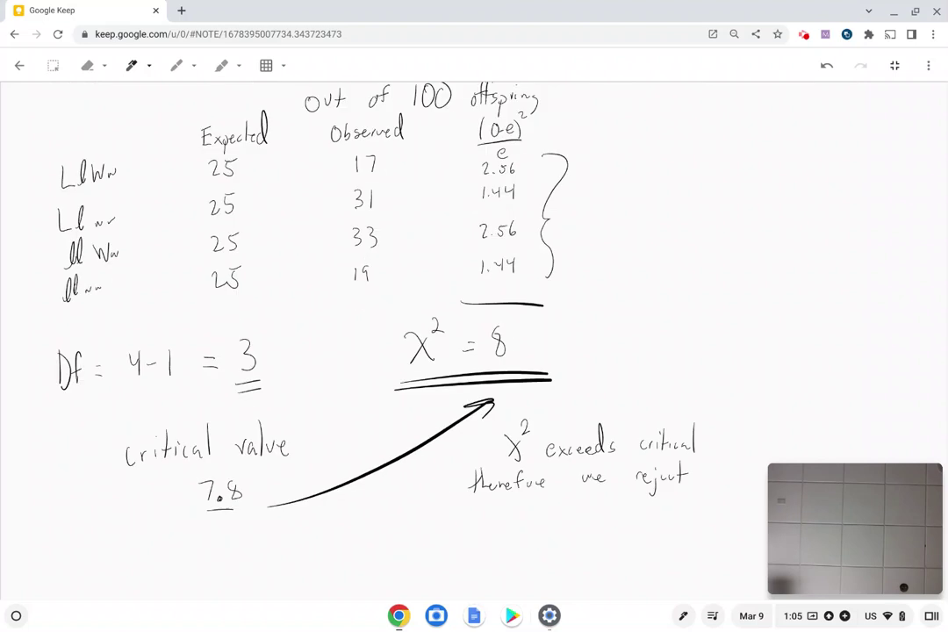
mouse_move(496, 509)
left_mouse_down()
mouse_move(516, 520)
mouse_move(587, 508)
left_mouse_up()
scroll(757, 334, "down", 1)
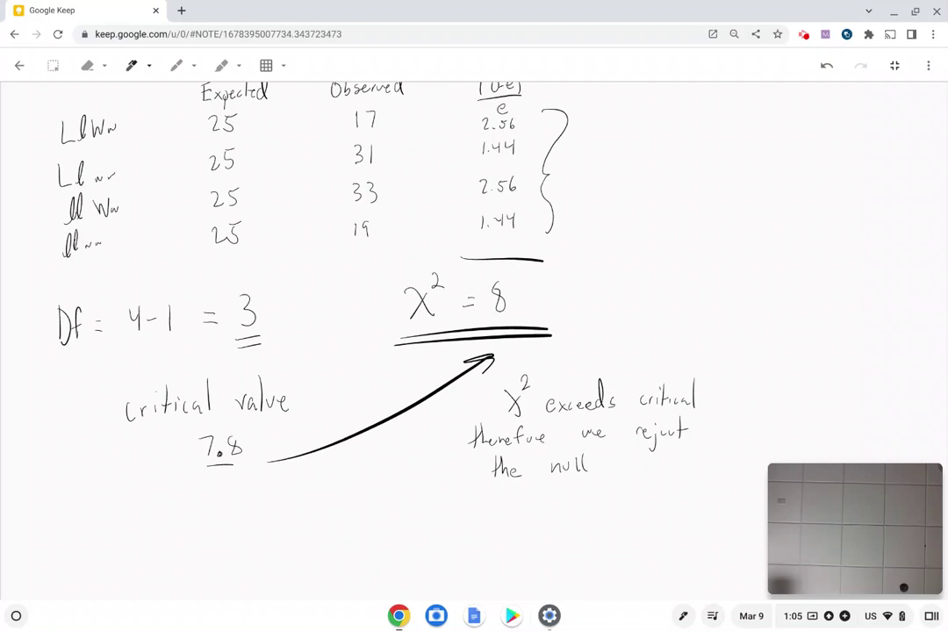
left_click_drag(550, 480, 591, 477)
- Write 'null hypothesis = no difference' on the line below
left_click_drag(432, 517, 444, 530)
mouse_move(445, 522)
left_mouse_down()
mouse_move(458, 521)
mouse_move(452, 530)
left_mouse_up()
mouse_move(456, 515)
left_mouse_down()
mouse_move(457, 530)
mouse_move(502, 541)
left_mouse_up()
mouse_move(504, 523)
left_mouse_down()
mouse_move(540, 515)
mouse_move(545, 528)
mouse_move(662, 507)
mouse_move(669, 521)
mouse_move(715, 518)
left_mouse_up()
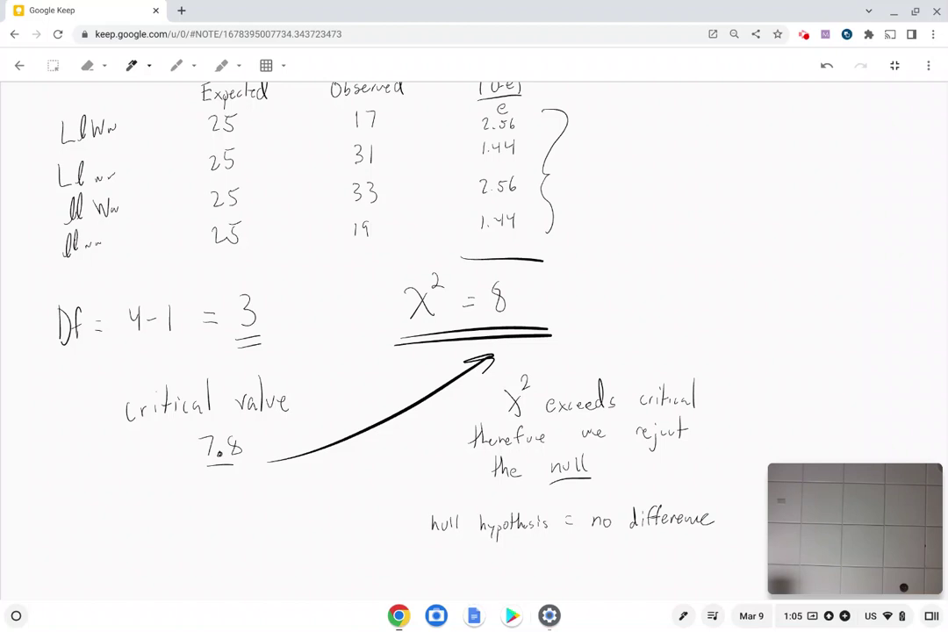
- Write the final line 'therefore L + W are Linked' with Linked underlined, then stop the recorder
scroll(799, 309, "down", 2)
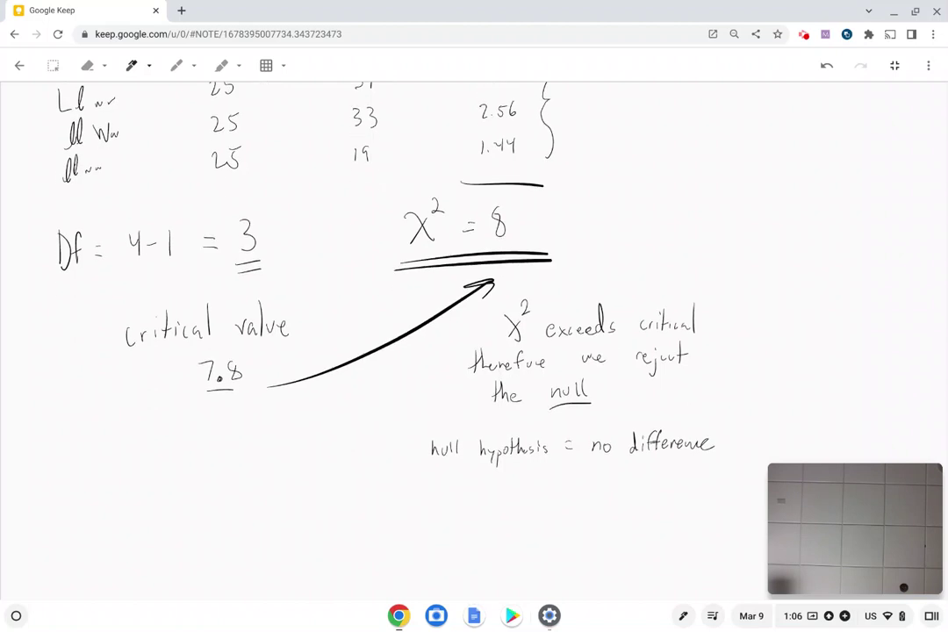
mouse_move(344, 496)
left_mouse_down()
mouse_move(374, 510)
mouse_move(392, 511)
mouse_move(407, 494)
mouse_move(432, 507)
left_mouse_up()
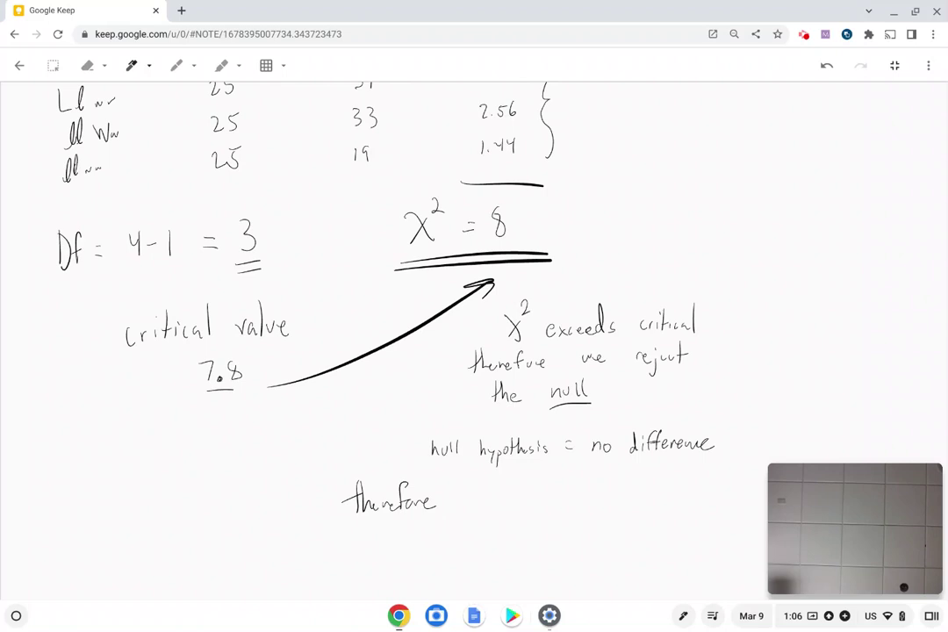
mouse_move(483, 485)
left_mouse_down()
mouse_move(497, 506)
mouse_move(556, 486)
mouse_move(604, 497)
mouse_move(663, 488)
mouse_move(710, 500)
mouse_move(652, 513)
mouse_move(720, 513)
left_mouse_up()
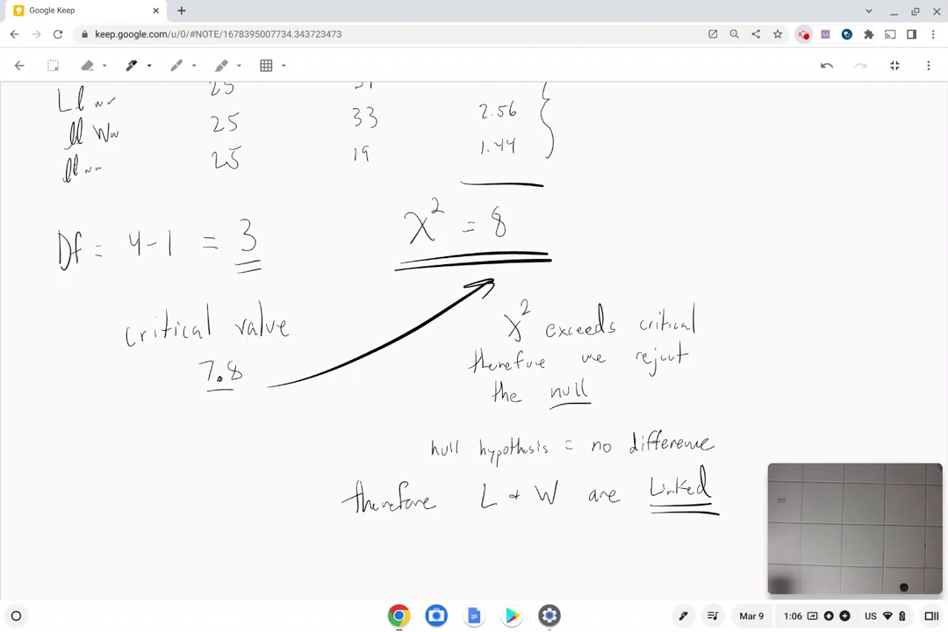
left_click(803, 33)
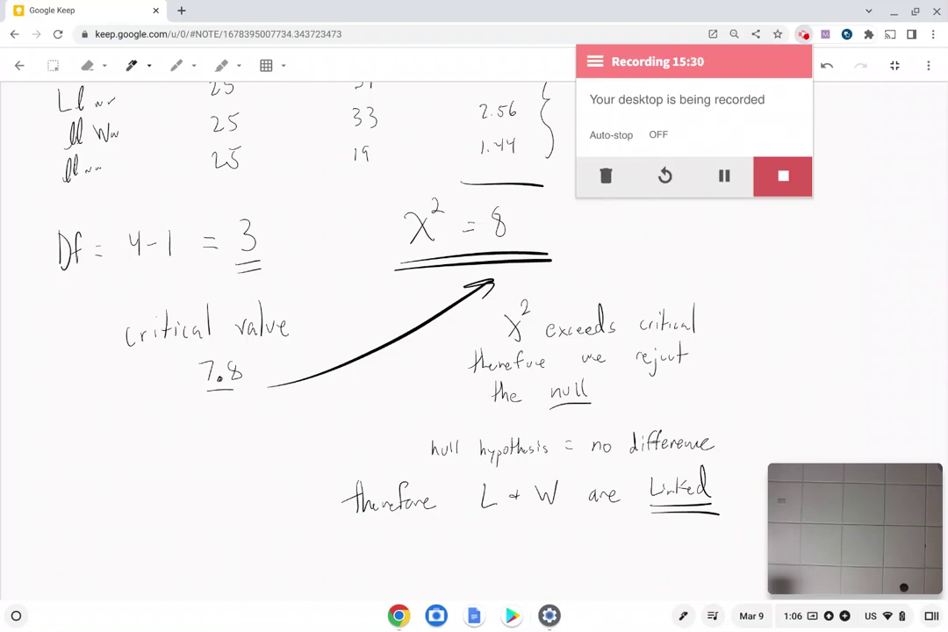